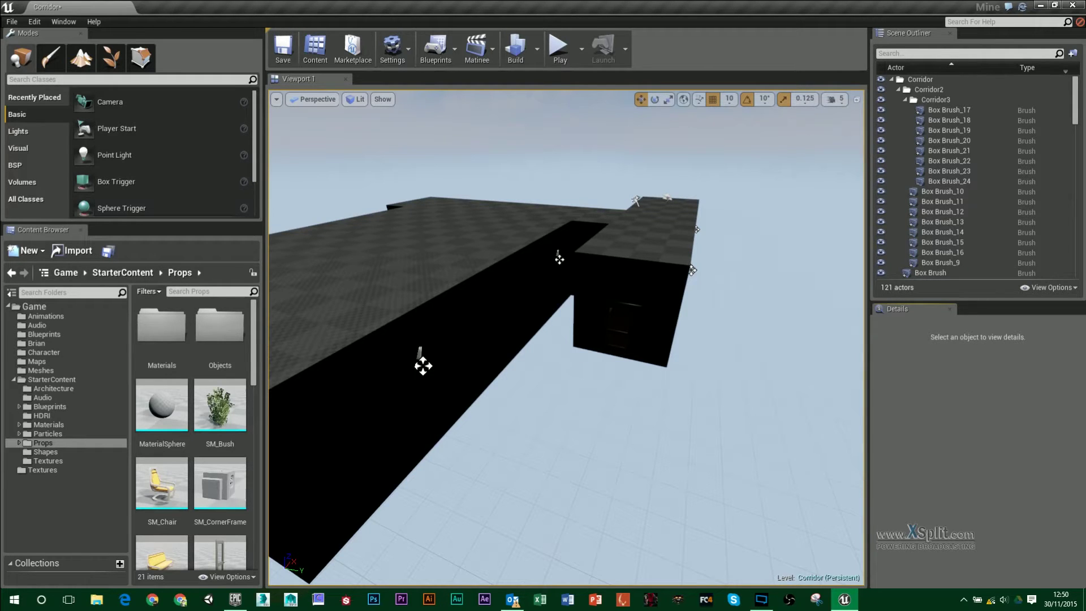
Place a Camera actor inside the corridor on the wooden floor near the first orange couch
{"action": "left_click_drag", "start_coordinate": [559, 406], "coordinate": [589, 407]}
{"action": "right_click_drag", "start_coordinate": [588, 408], "coordinate": [351, 475]}
{"action": "key", "text": "g"}
{"action": "right_click_drag", "start_coordinate": [549, 375], "coordinate": [549, 374]}
{"action": "right_click_drag", "start_coordinate": [546, 478], "coordinate": [546, 478]}
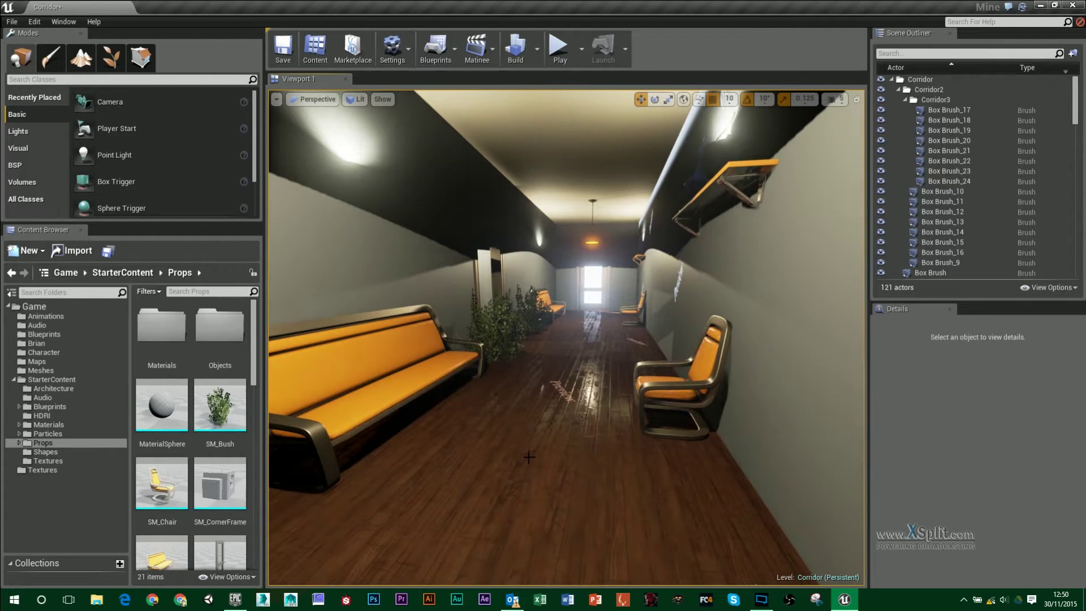
{"action": "right_click_drag", "start_coordinate": [538, 425], "coordinate": [538, 425]}
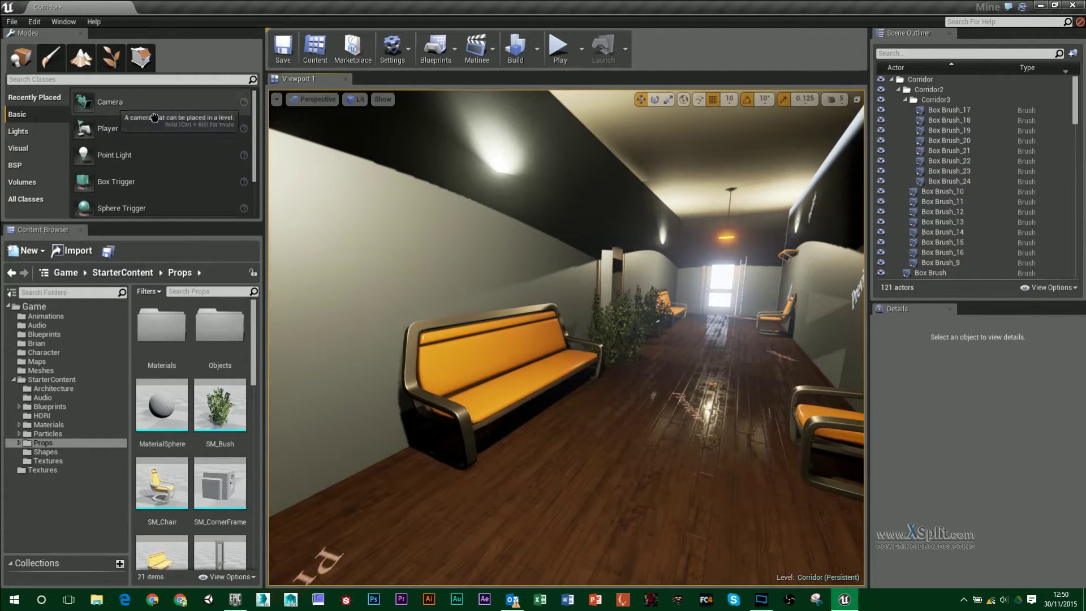
{"action": "left_click_drag", "start_coordinate": [410, 508], "coordinate": [417, 543]}
{"action": "right_click_drag", "start_coordinate": [400, 388], "coordinate": [353, 387]}
Raise the camera off the floor and reposition it beside the couch at X -840, Y -190, Z 160
{"action": "left_click", "coordinate": [400, 388]}
{"action": "left_click", "coordinate": [400, 387]}
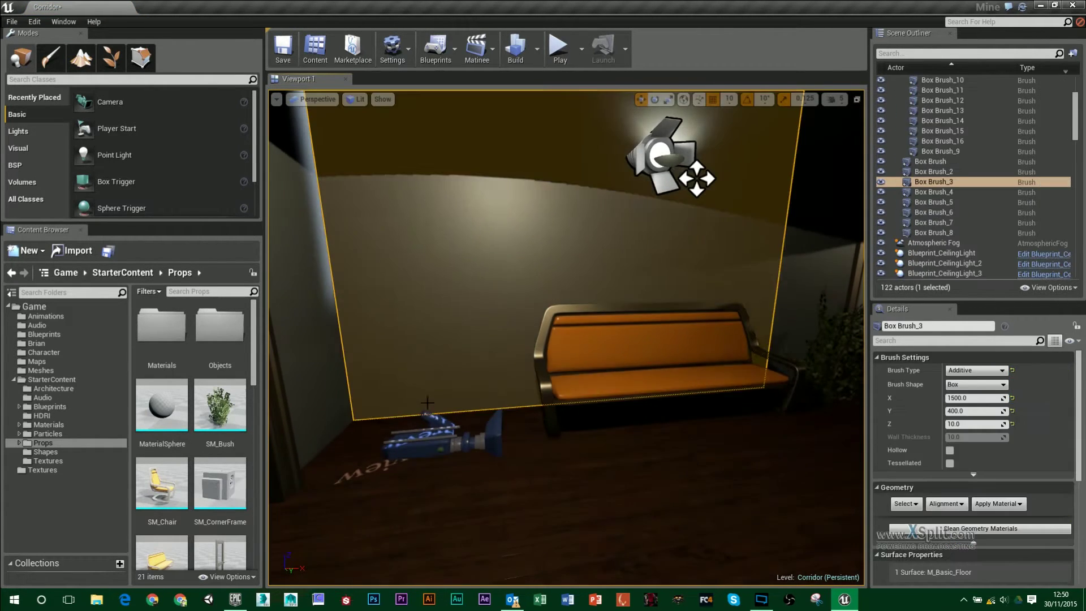
{"action": "left_click", "coordinate": [447, 441]}
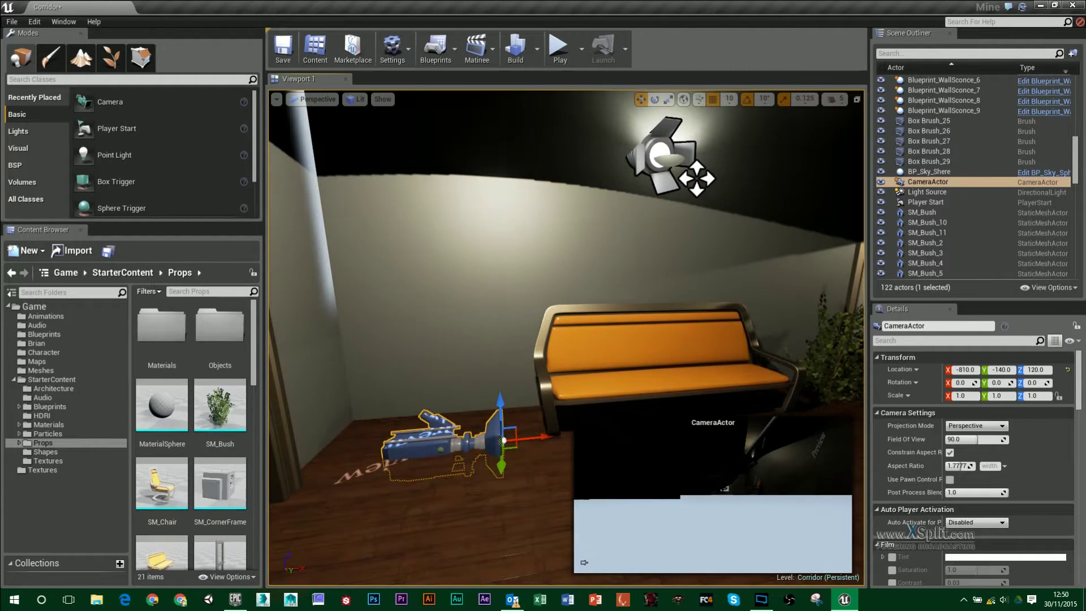
{"action": "left_click_drag", "start_coordinate": [500, 401], "coordinate": [516, 323]}
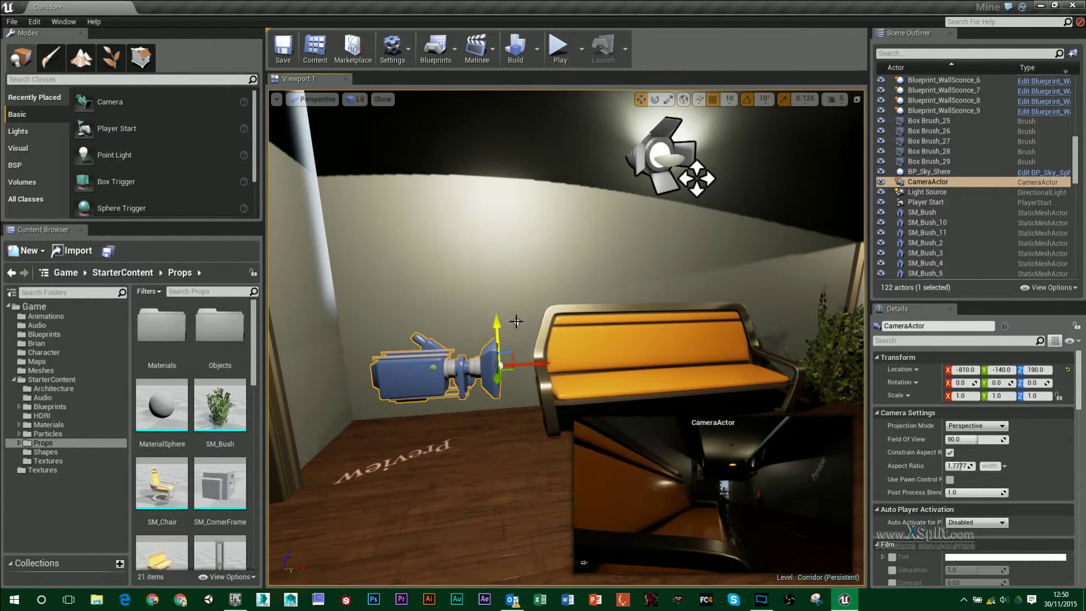
{"action": "right_click_drag", "start_coordinate": [536, 372], "coordinate": [515, 377]}
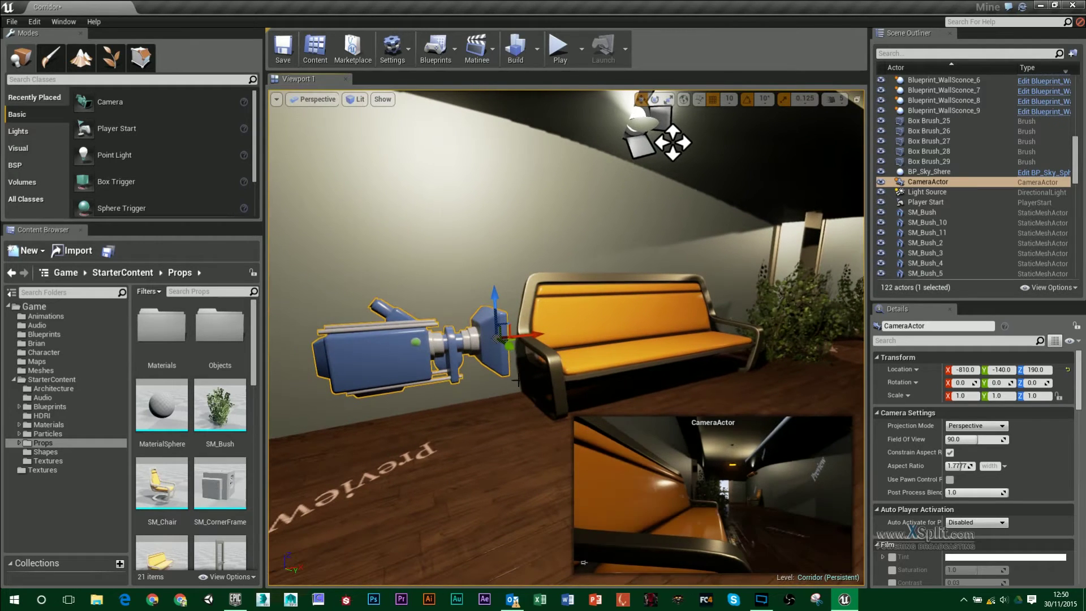
{"action": "left_click_drag", "start_coordinate": [507, 344], "coordinate": [485, 322]}
{"action": "left_click_drag", "start_coordinate": [450, 286], "coordinate": [475, 373]}
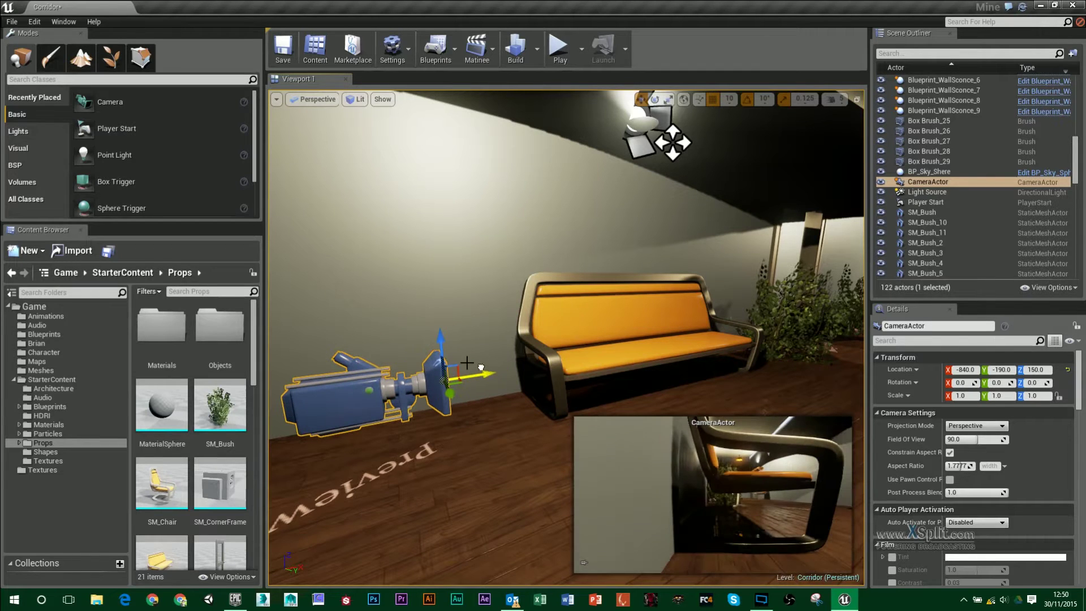
{"action": "left_click_drag", "start_coordinate": [444, 337], "coordinate": [444, 334]}
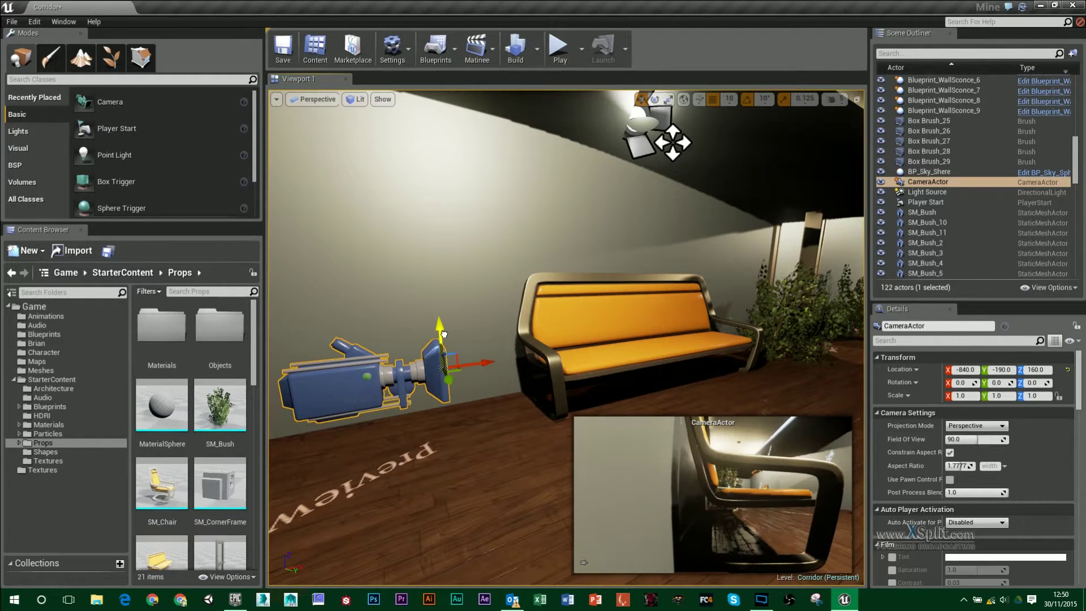
{"action": "left_click_drag", "start_coordinate": [566, 307], "coordinate": [651, 322]}
{"action": "left_click_drag", "start_coordinate": [378, 339], "coordinate": [365, 354]}
{"action": "left_click_drag", "start_coordinate": [430, 418], "coordinate": [374, 399]}
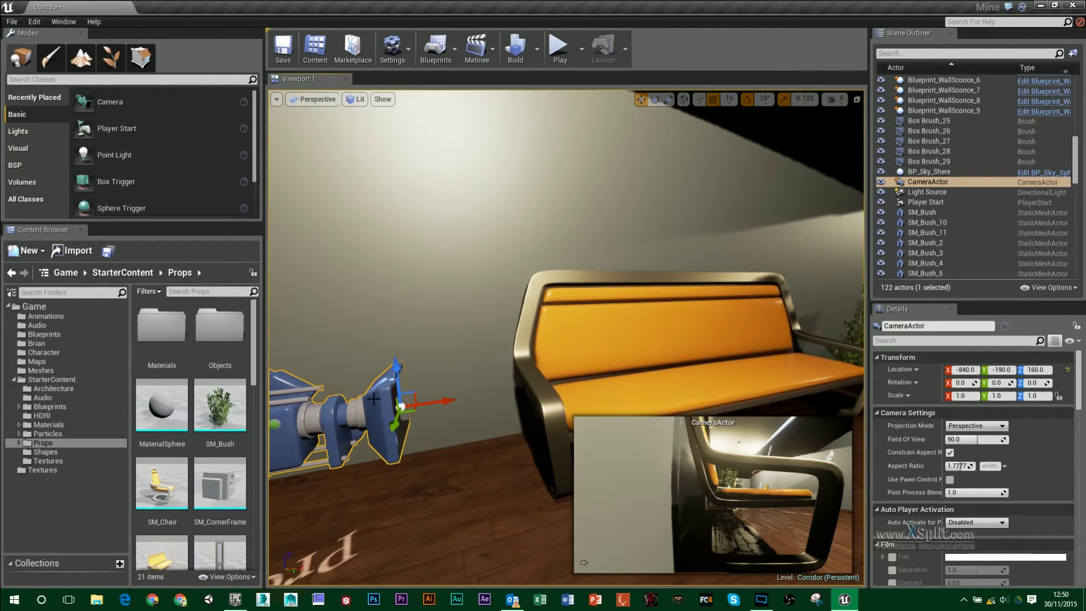
{"action": "right_click_drag", "start_coordinate": [560, 335], "coordinate": [612, 335]}
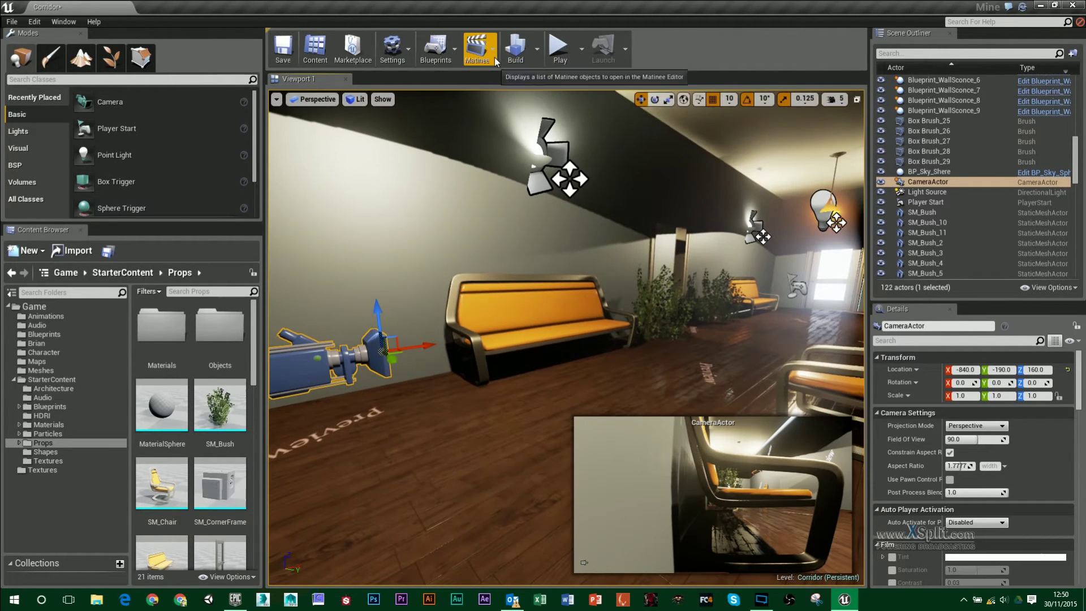
Add a new Matinee to the level and close its editor window
{"action": "left_click", "coordinate": [494, 57]}
{"action": "left_click", "coordinate": [504, 83]}
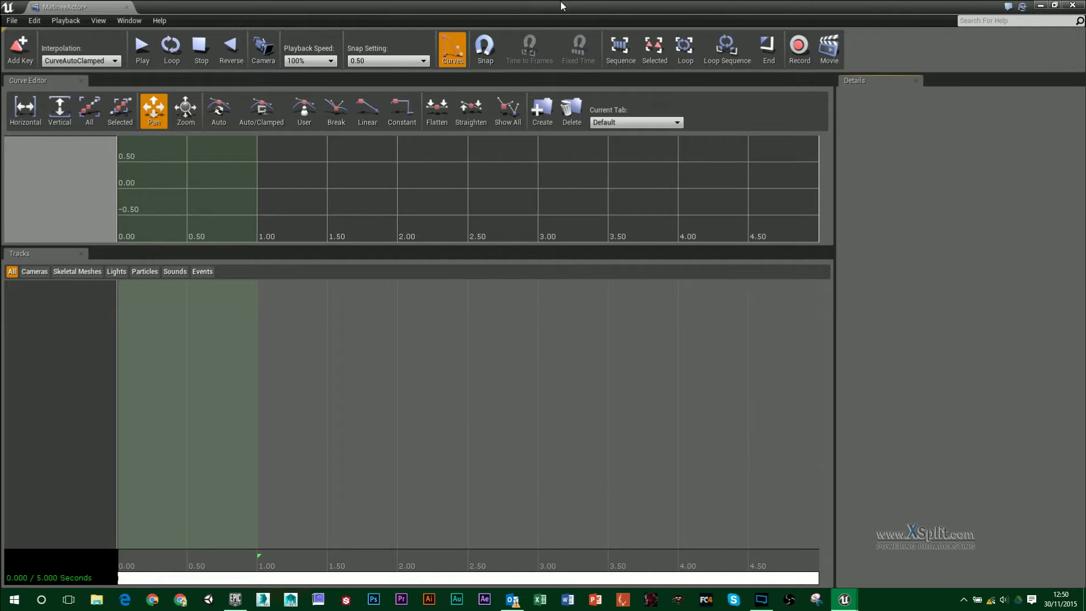
{"action": "left_click_drag", "start_coordinate": [548, 4], "coordinate": [704, 71]}
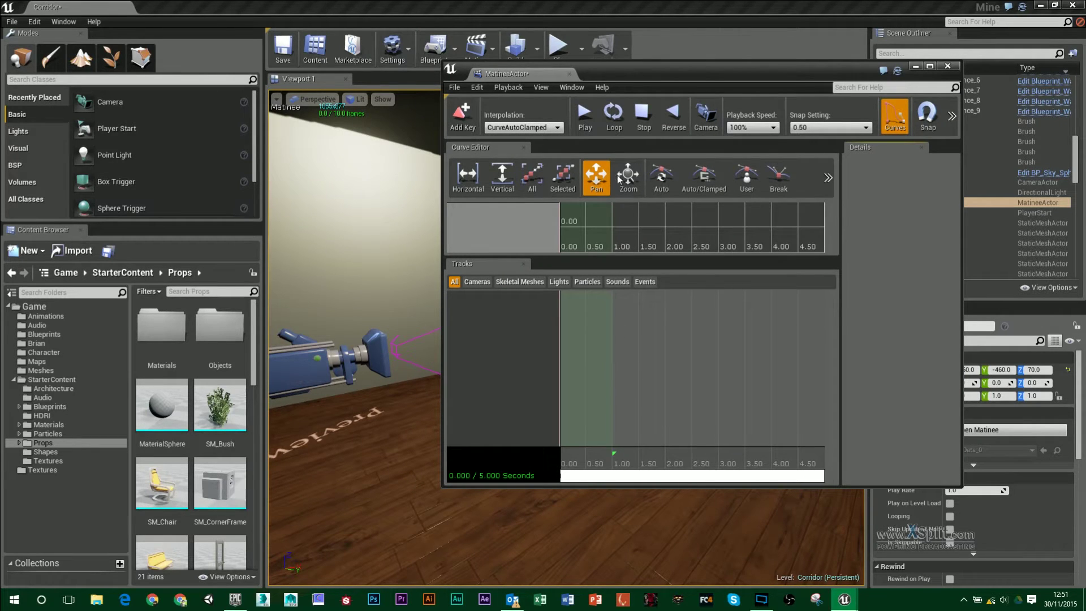
{"action": "left_click_drag", "start_coordinate": [629, 68], "coordinate": [578, 259]}
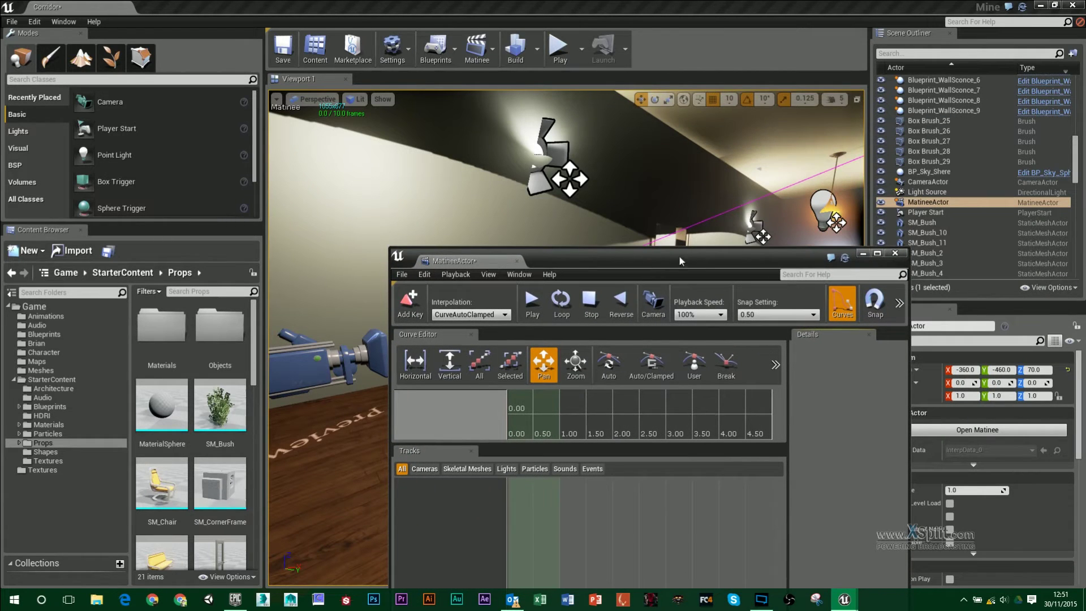
{"action": "left_click", "coordinate": [895, 254]}
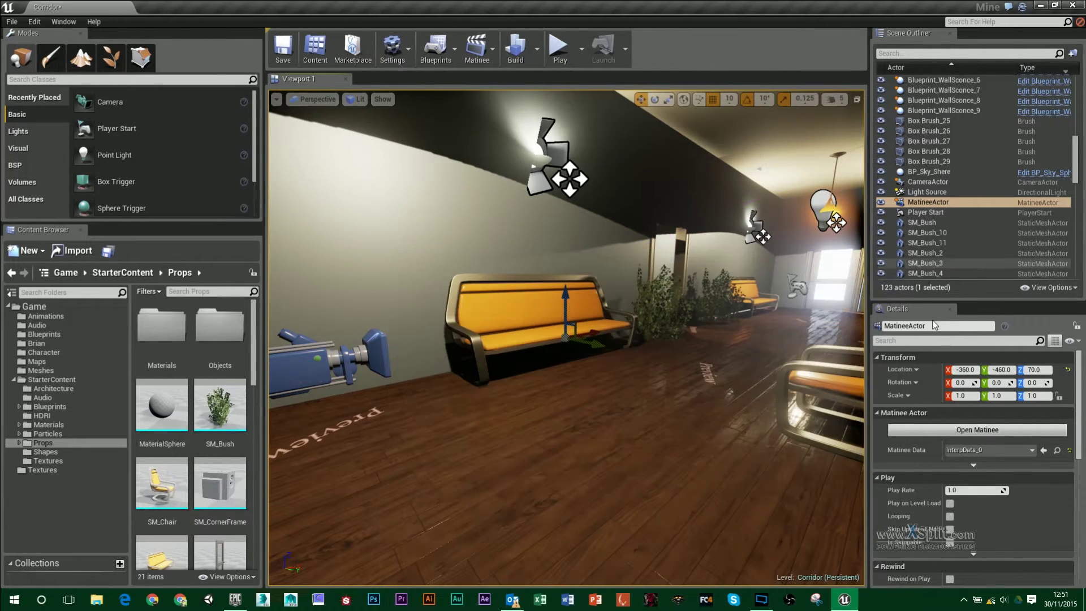
Rename the Matinee actor as Fly_Mat
{"action": "left_click", "coordinate": [920, 205]}
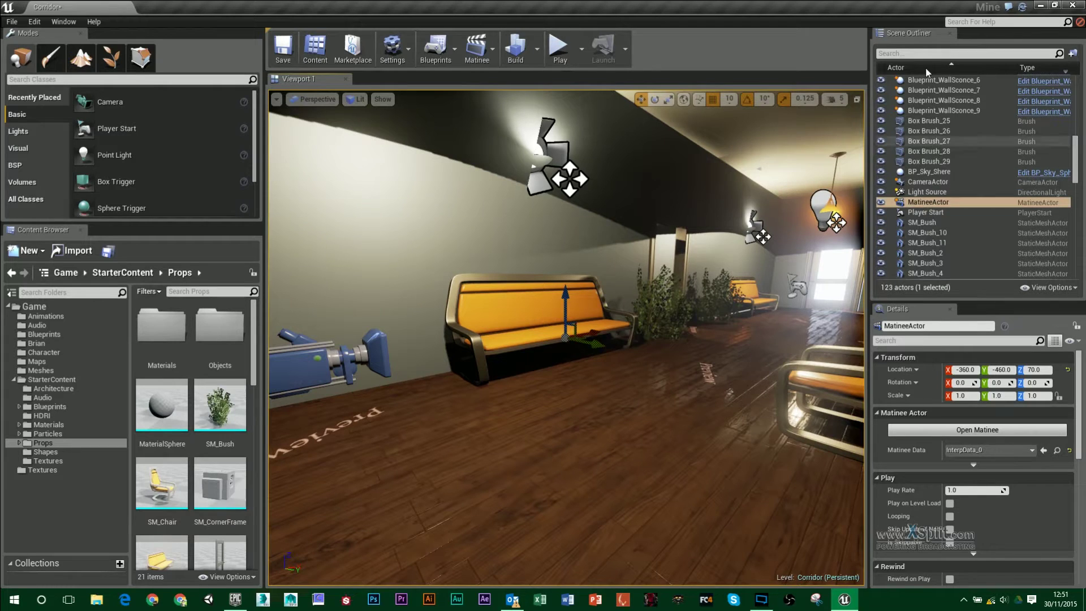
{"action": "left_click", "coordinate": [936, 326]}
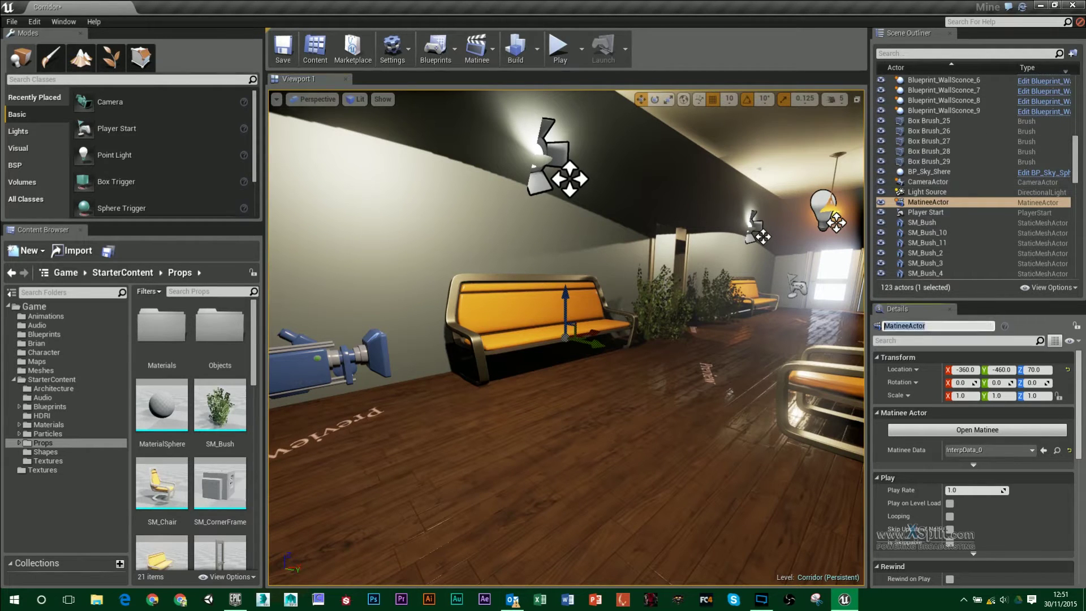
{"action": "type", "text": "Fly_Mat"}
{"action": "key", "text": "Return"}
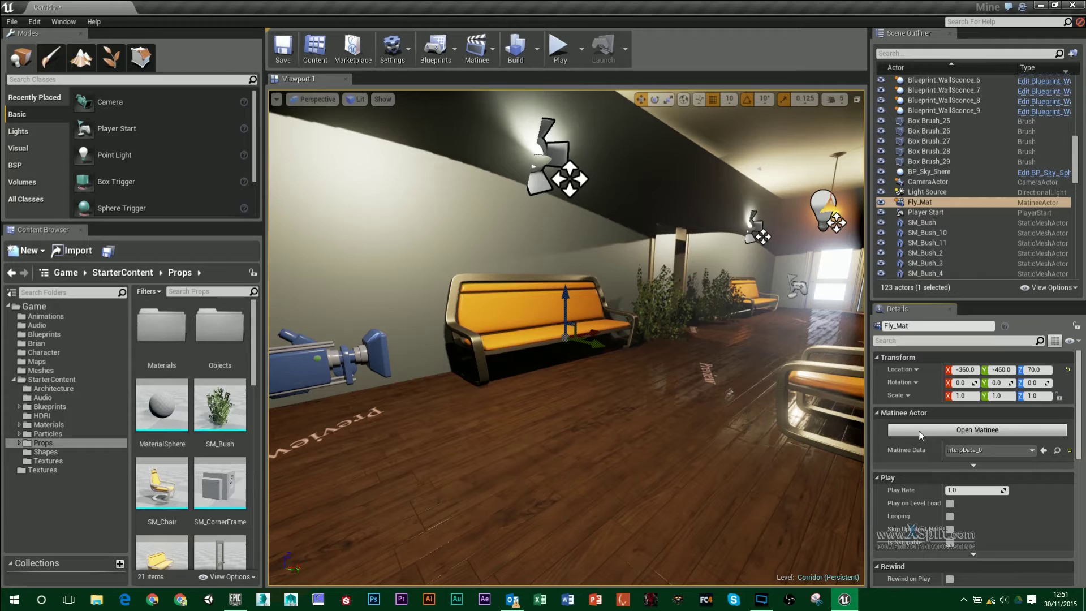
Open the Fly_Mat Matinee and arrange its editor side by side with the level editor, keeping the camera in view
{"action": "left_click", "coordinate": [982, 434]}
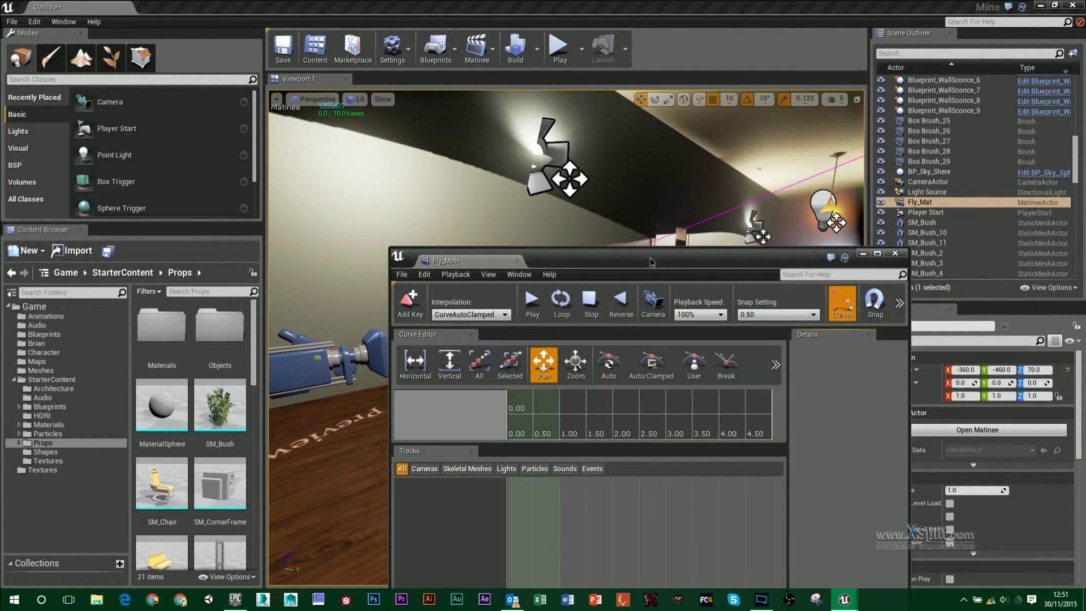
{"action": "left_click_drag", "start_coordinate": [646, 257], "coordinate": [1085, 108]}
{"action": "left_click", "coordinate": [164, 215]}
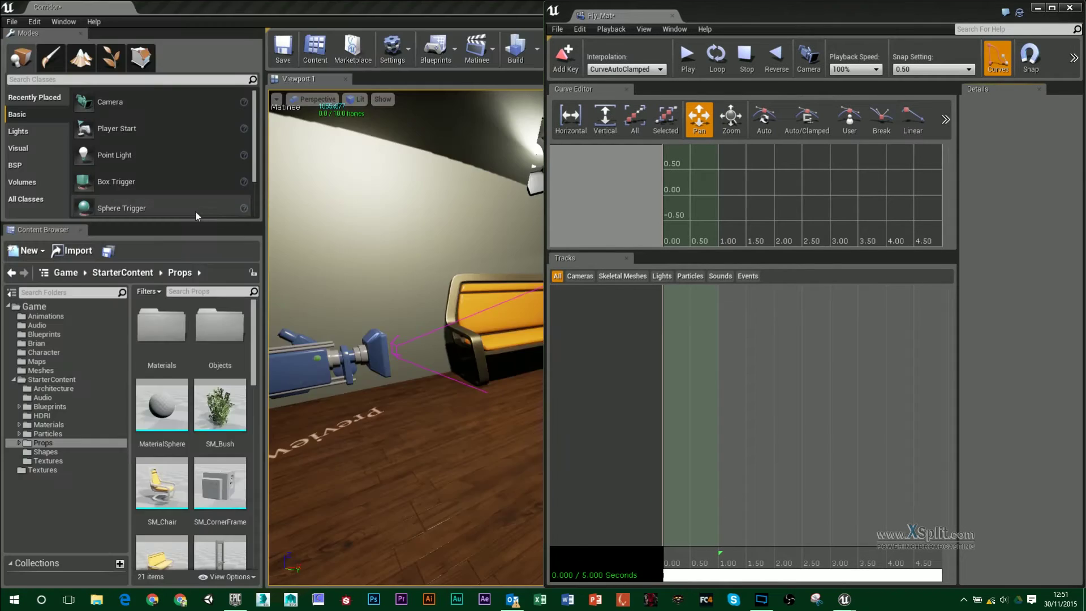
{"action": "right_click_drag", "start_coordinate": [283, 339], "coordinate": [170, 340]}
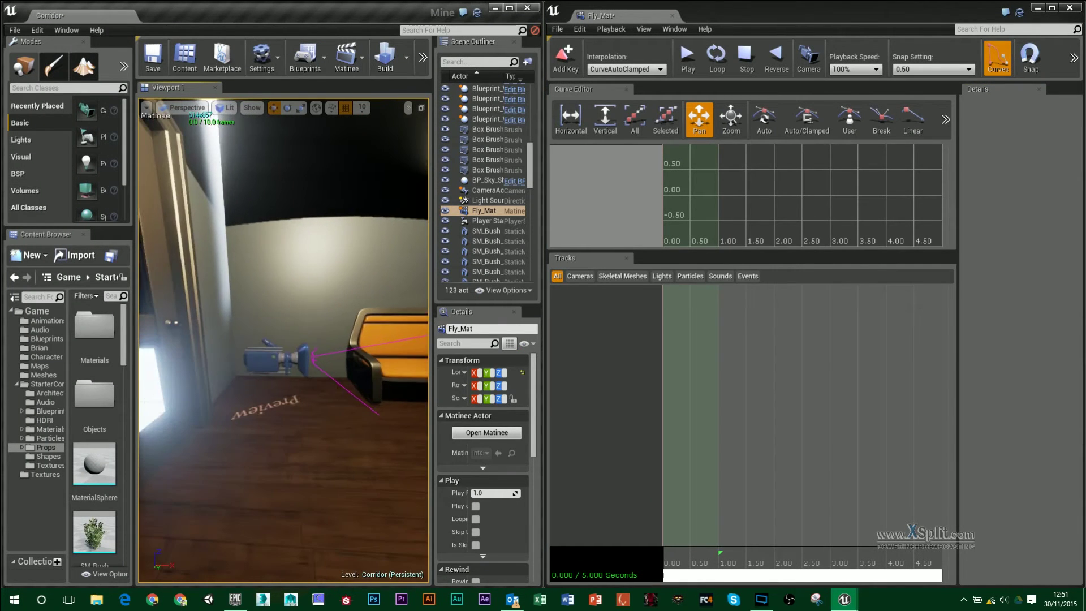
Add a new camera group named FLY to the Matinee for the corridor's CameraActor
{"action": "left_click", "coordinate": [270, 359]}
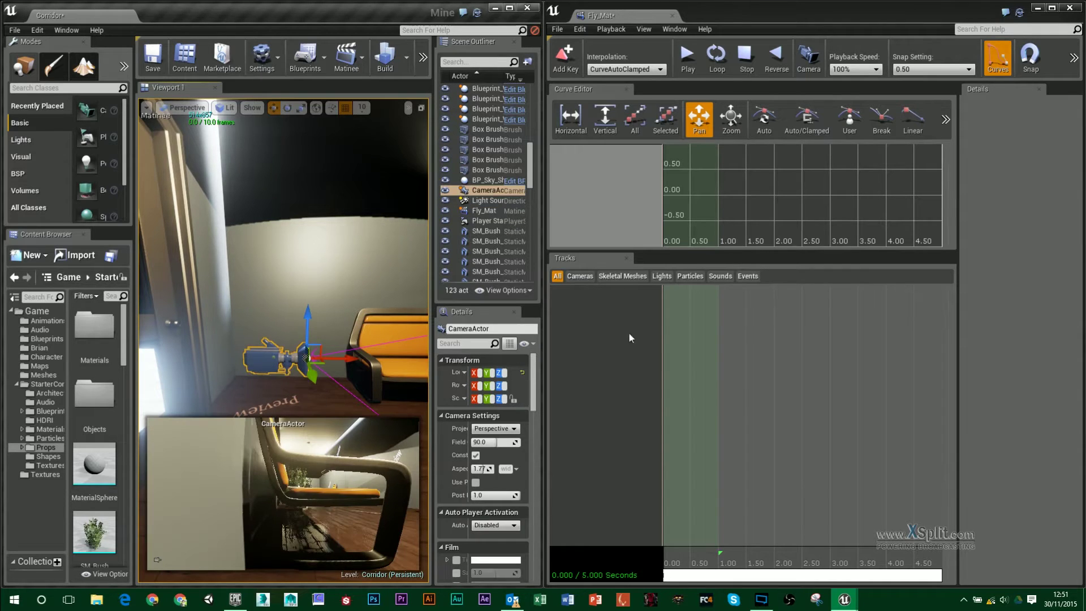
{"action": "right_click", "coordinate": [588, 335]}
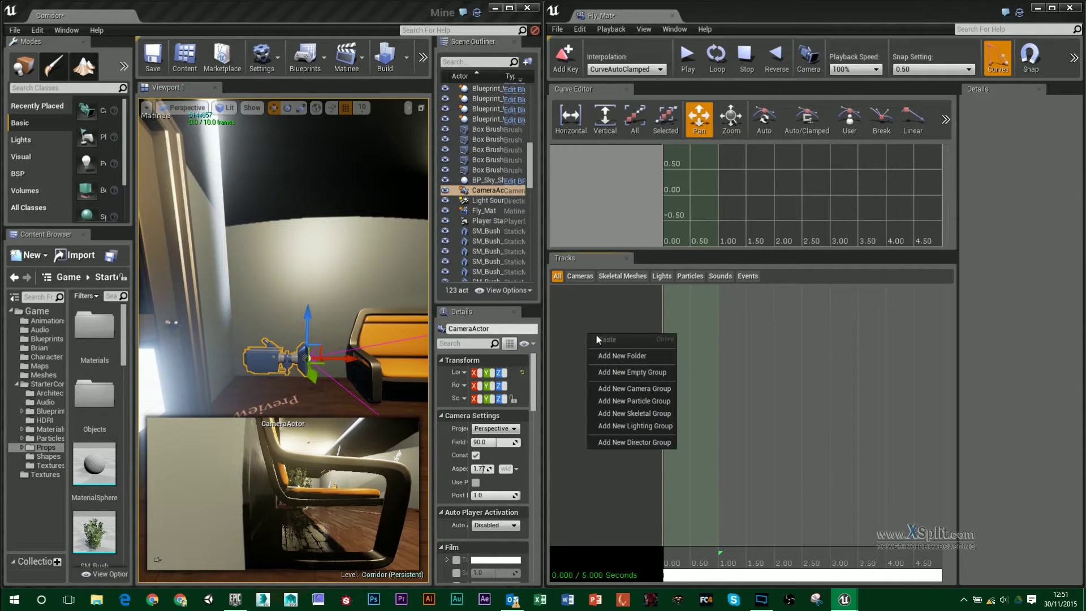
{"action": "left_click", "coordinate": [635, 389]}
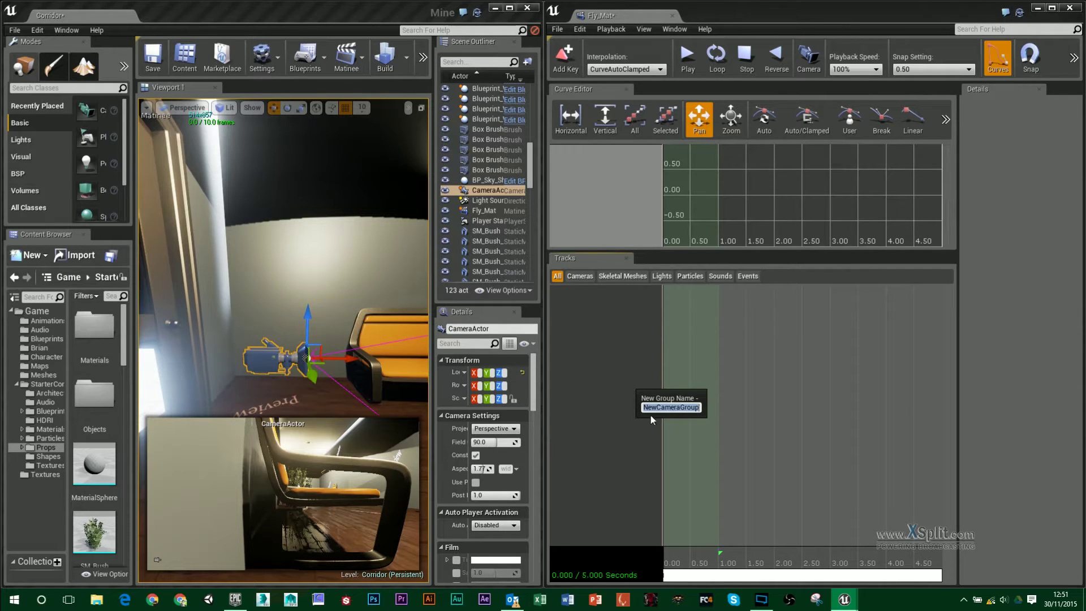
{"action": "type", "text": "FLY"}
{"action": "key", "text": "Return"}
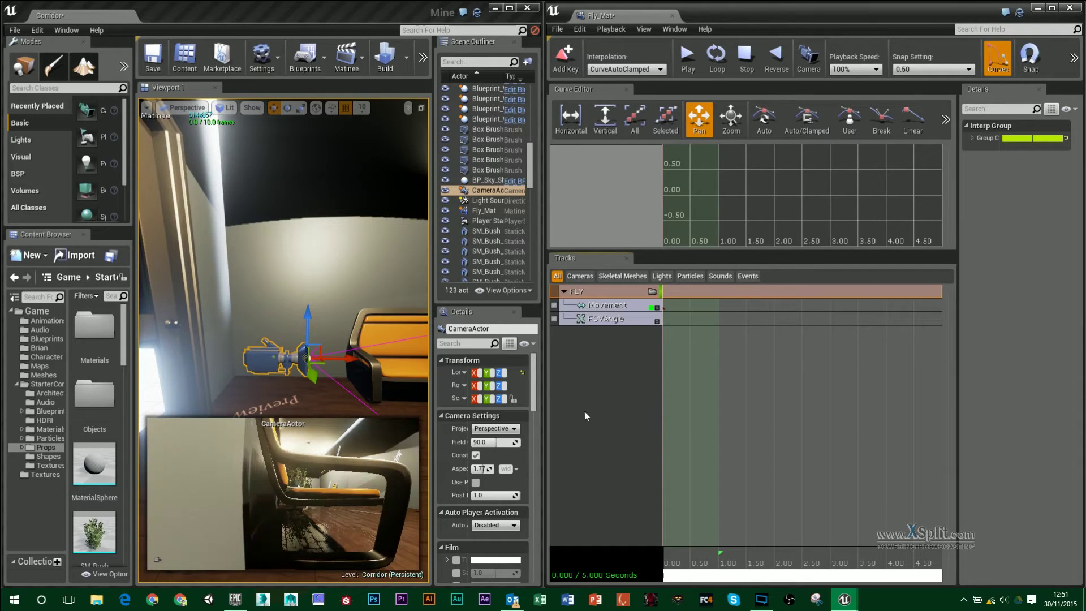
Lock the viewport to the FLY group's camera and inspect its Movement and FOVAngle tracks
{"action": "left_click_drag", "start_coordinate": [341, 321], "coordinate": [367, 353]}
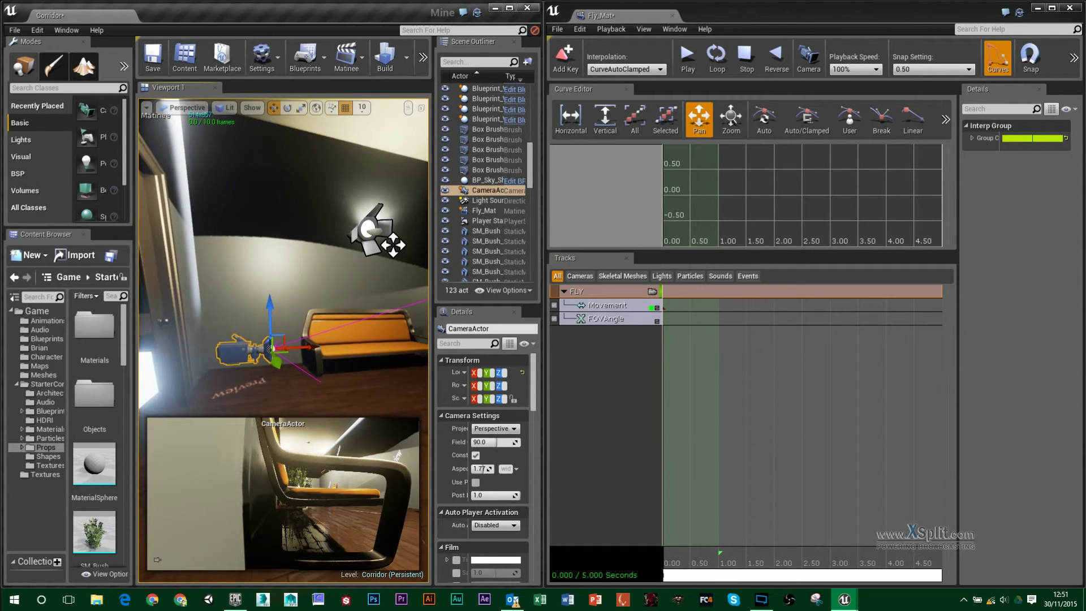
{"action": "left_click", "coordinate": [331, 322]}
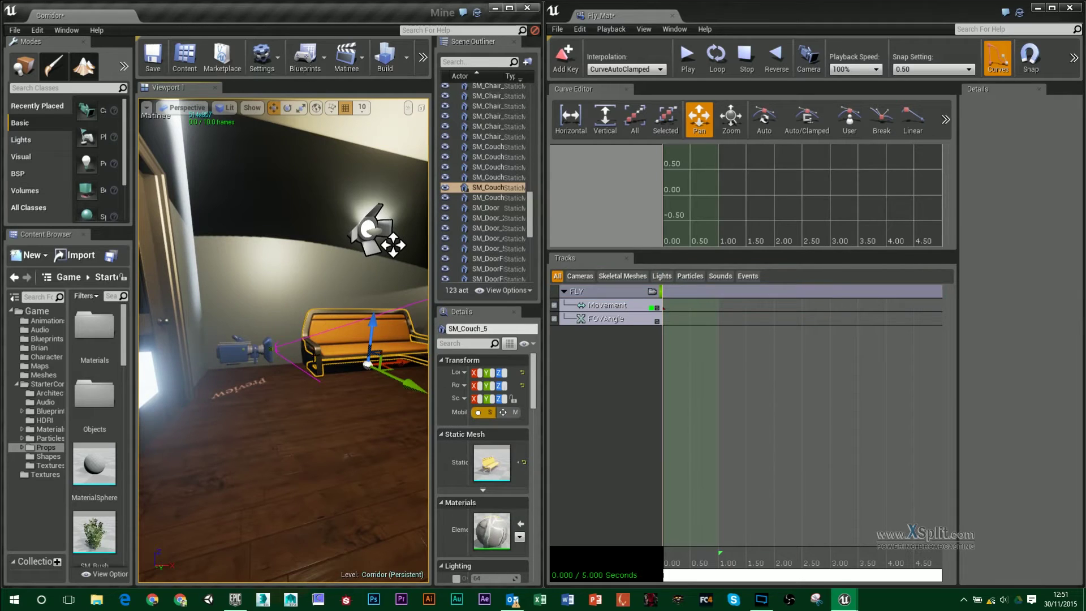
{"action": "left_click", "coordinate": [653, 292]}
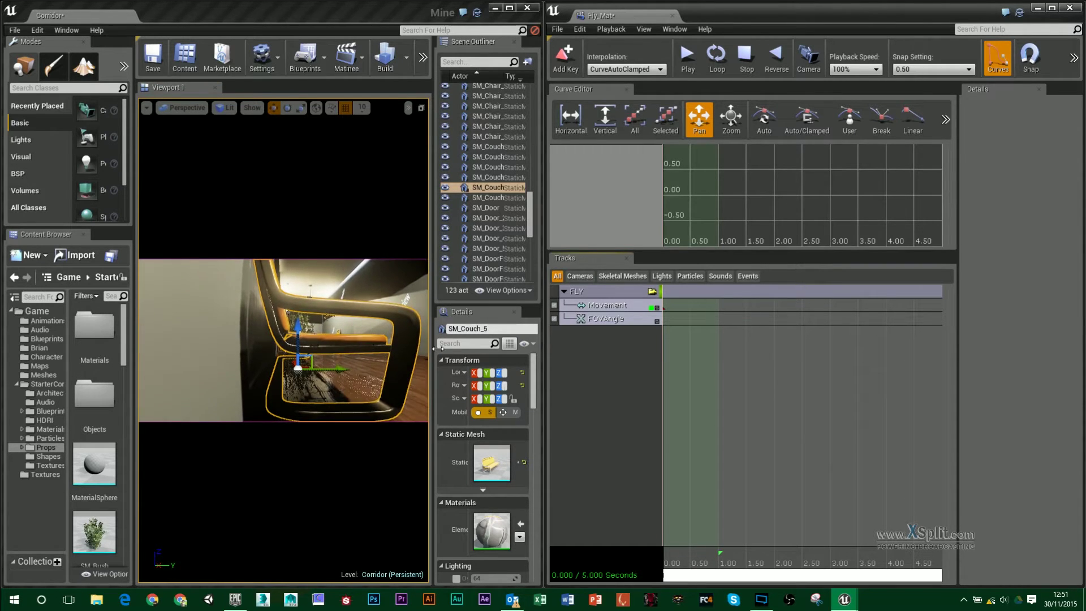
{"action": "left_click", "coordinate": [628, 305]}
{"action": "left_click", "coordinate": [623, 323]}
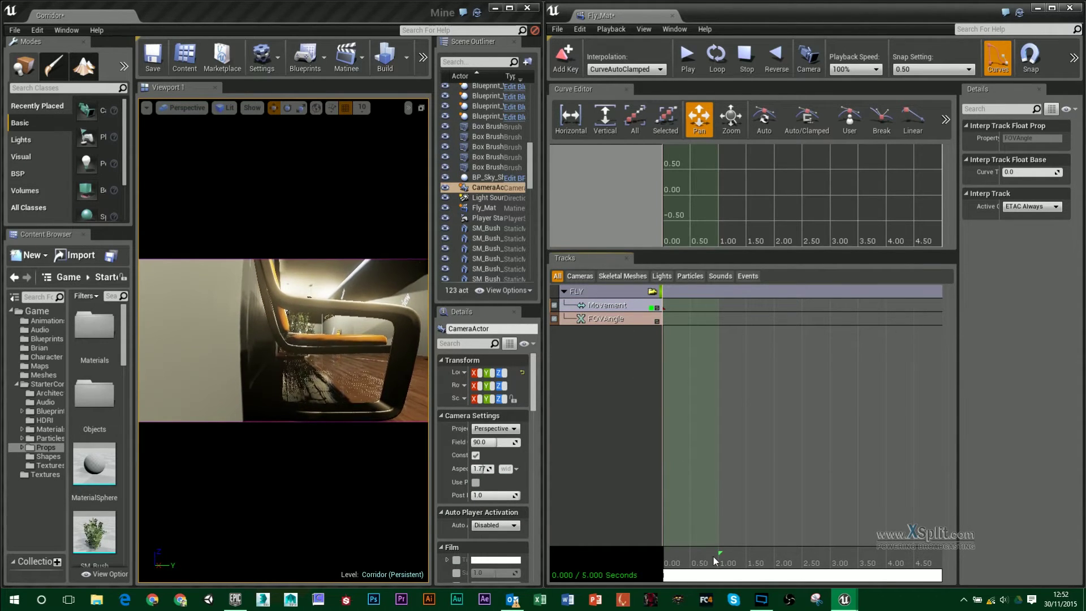
Extend the Matinee sequence to about 9.9 seconds and stretch the green loop section to the same end point
{"action": "left_click_drag", "start_coordinate": [714, 558], "coordinate": [735, 566]}
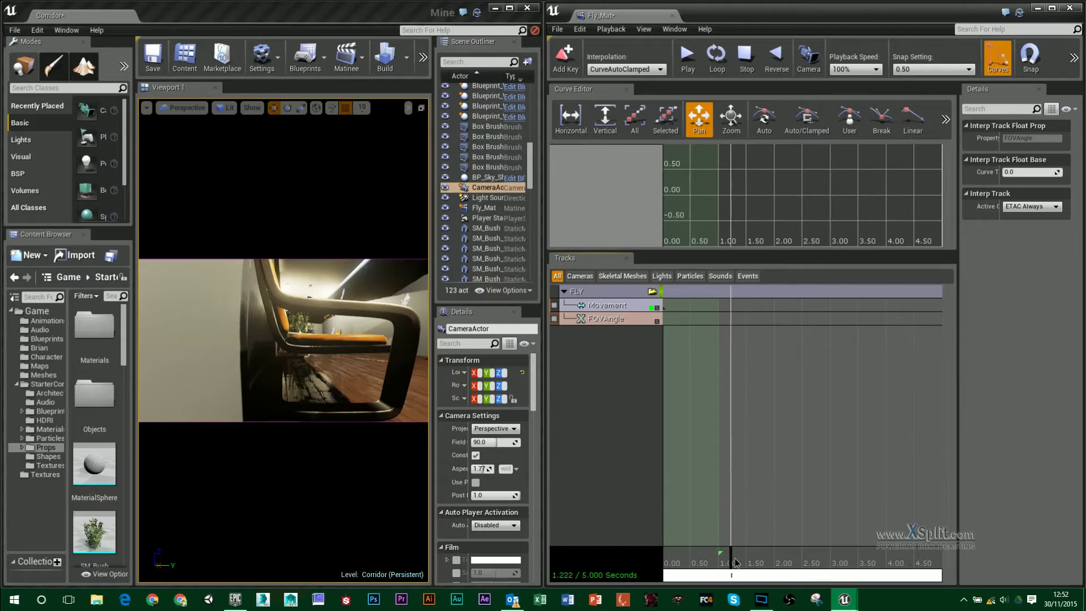
{"action": "scroll", "coordinate": [774, 542], "scroll_direction": "down", "scroll_amount": 2}
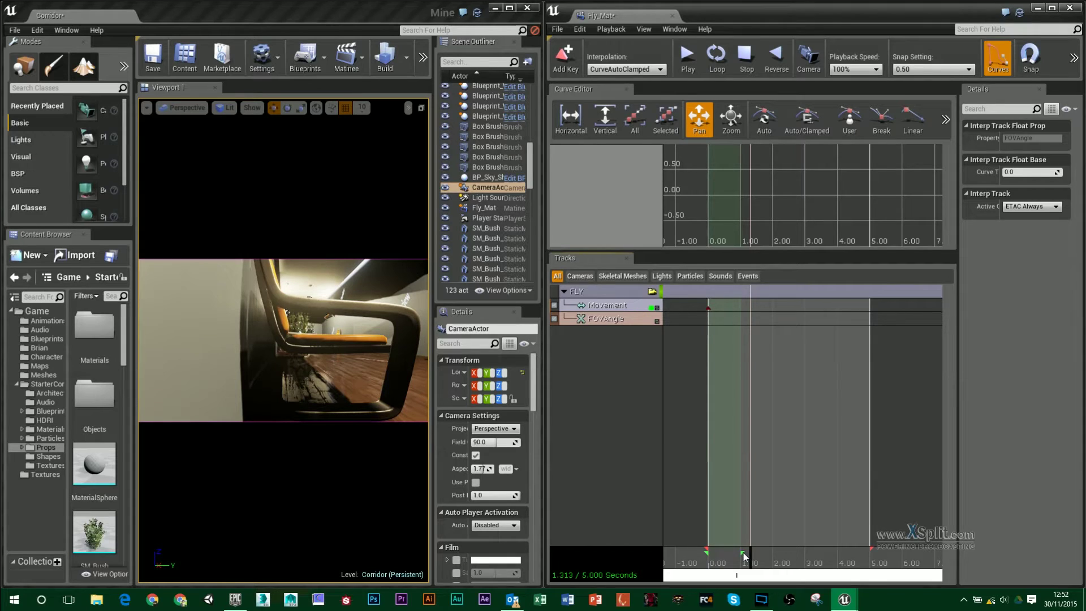
{"action": "mouse_move", "coordinate": [744, 556]}
{"action": "left_mouse_down"}
{"action": "mouse_move", "coordinate": [837, 560]}
{"action": "mouse_move", "coordinate": [921, 582]}
{"action": "mouse_move", "coordinate": [1009, 580]}
{"action": "left_mouse_up"}
{"action": "mouse_move", "coordinate": [764, 548]}
{"action": "left_mouse_down"}
{"action": "mouse_move", "coordinate": [911, 560]}
{"action": "mouse_move", "coordinate": [925, 572]}
{"action": "left_mouse_up"}
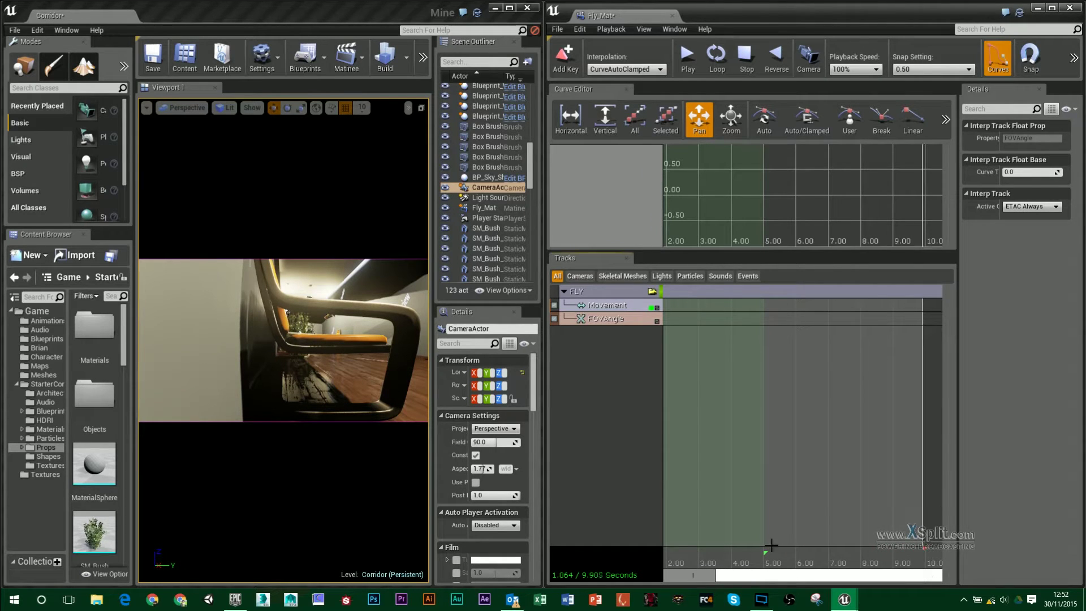
{"action": "left_click_drag", "start_coordinate": [766, 553], "coordinate": [924, 549]}
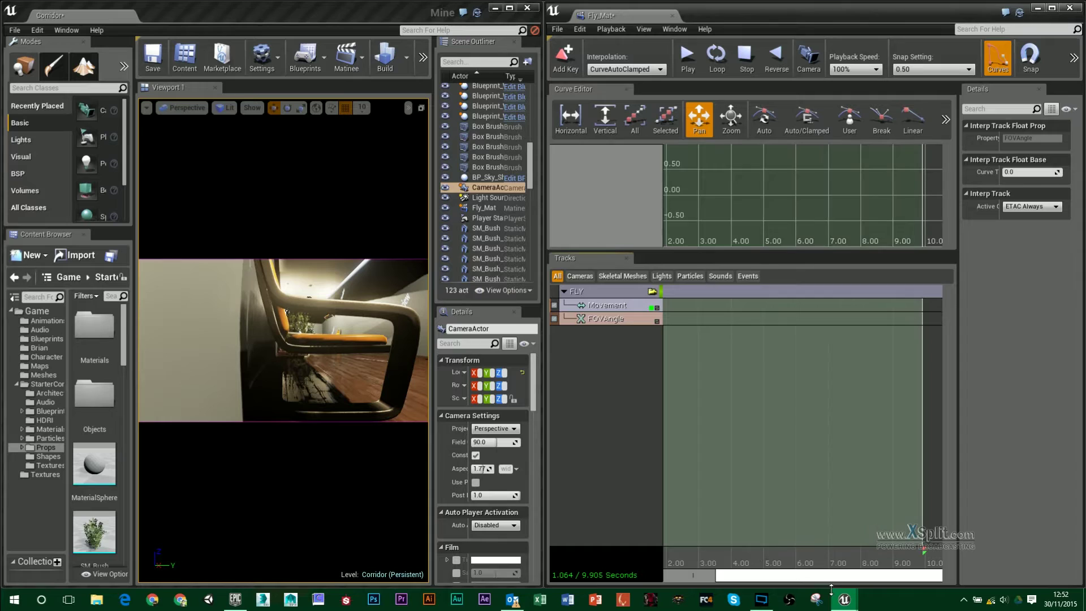
{"action": "left_click_drag", "start_coordinate": [841, 581], "coordinate": [788, 581]}
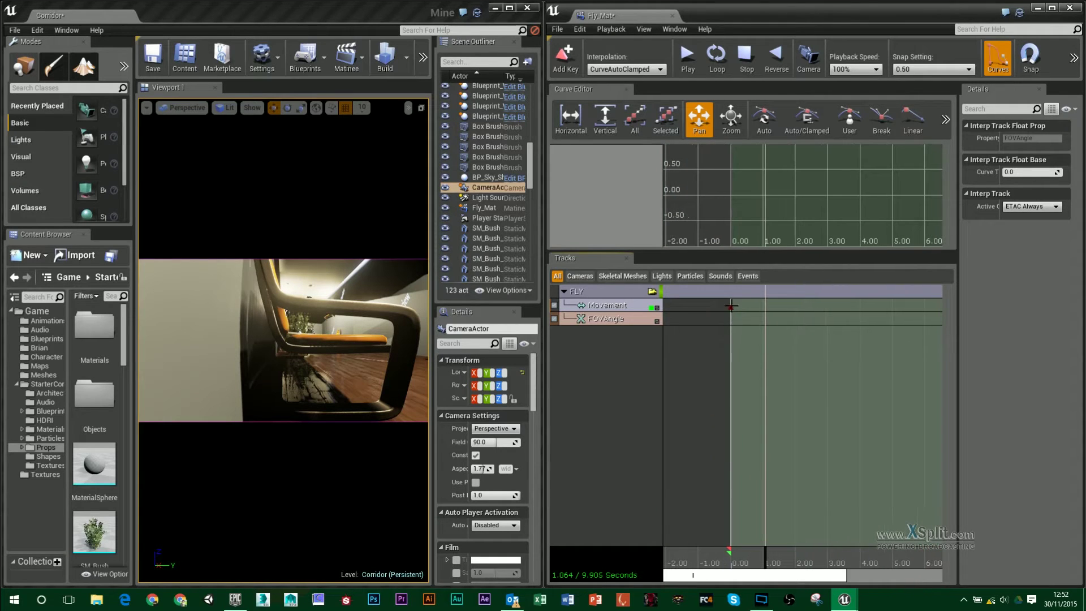
Add a Movement keyframe at about 1.64 seconds with the camera raised above the orange bench seat and facing the plants
{"action": "left_click", "coordinate": [623, 305]}
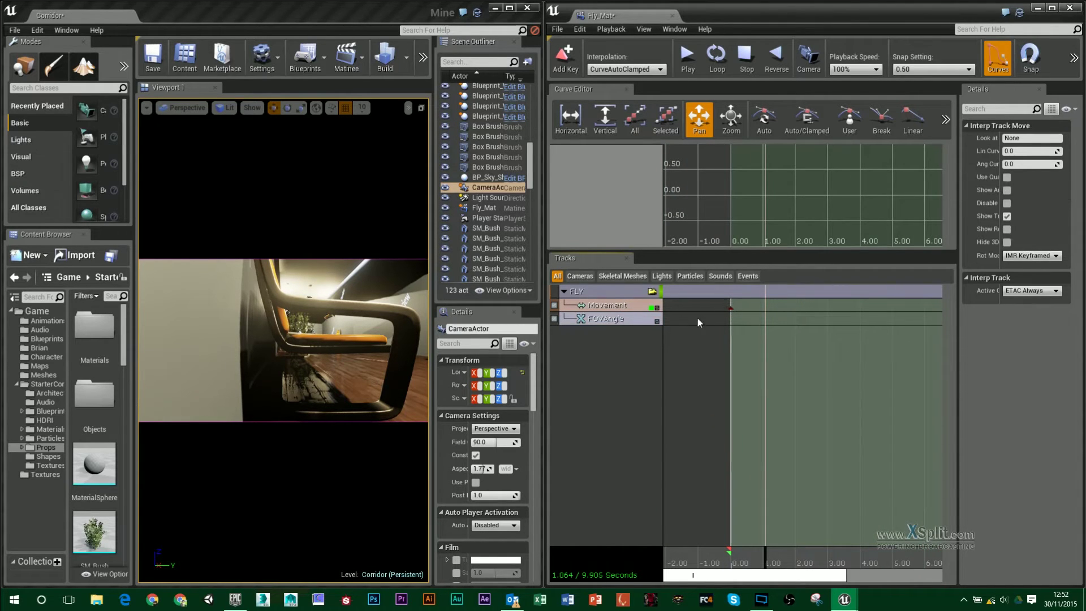
{"action": "left_click", "coordinate": [732, 307]}
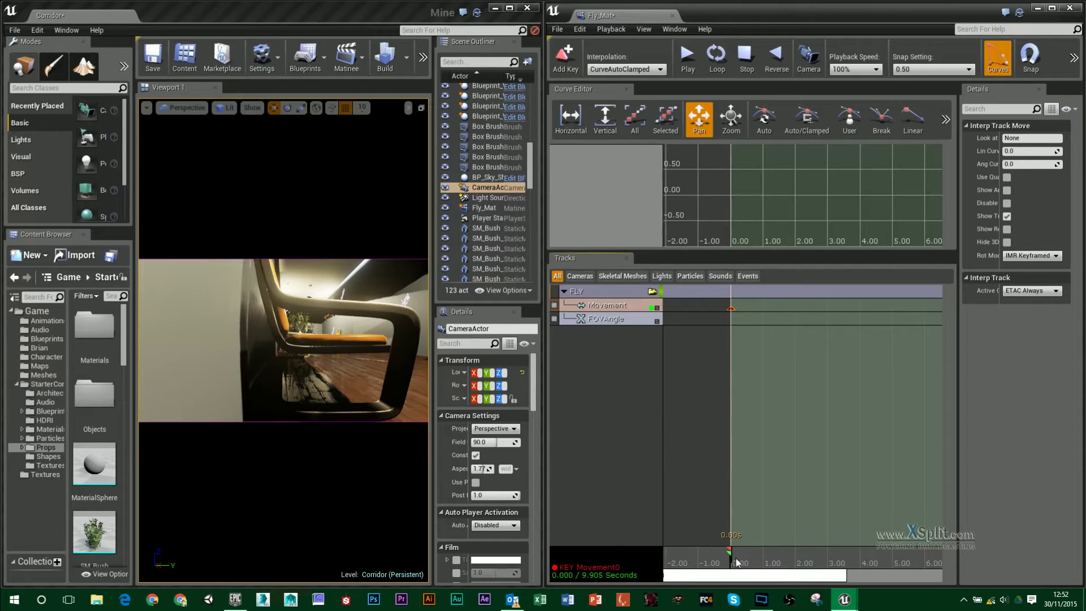
{"action": "left_click_drag", "start_coordinate": [732, 559], "coordinate": [785, 567]}
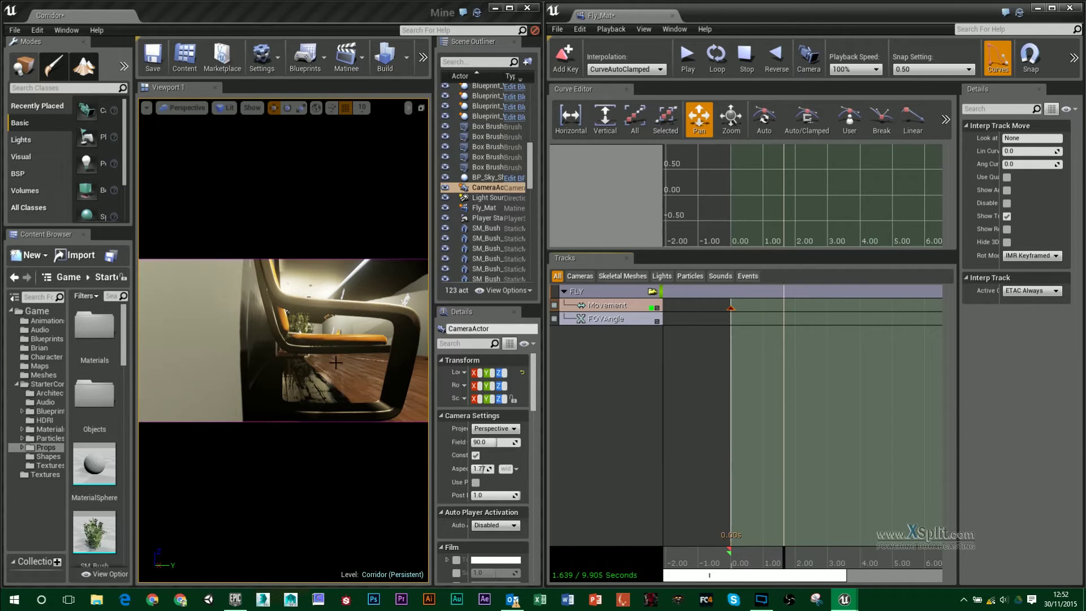
{"action": "left_click_drag", "start_coordinate": [334, 359], "coordinate": [351, 280]}
{"action": "left_click_drag", "start_coordinate": [278, 300], "coordinate": [273, 300]}
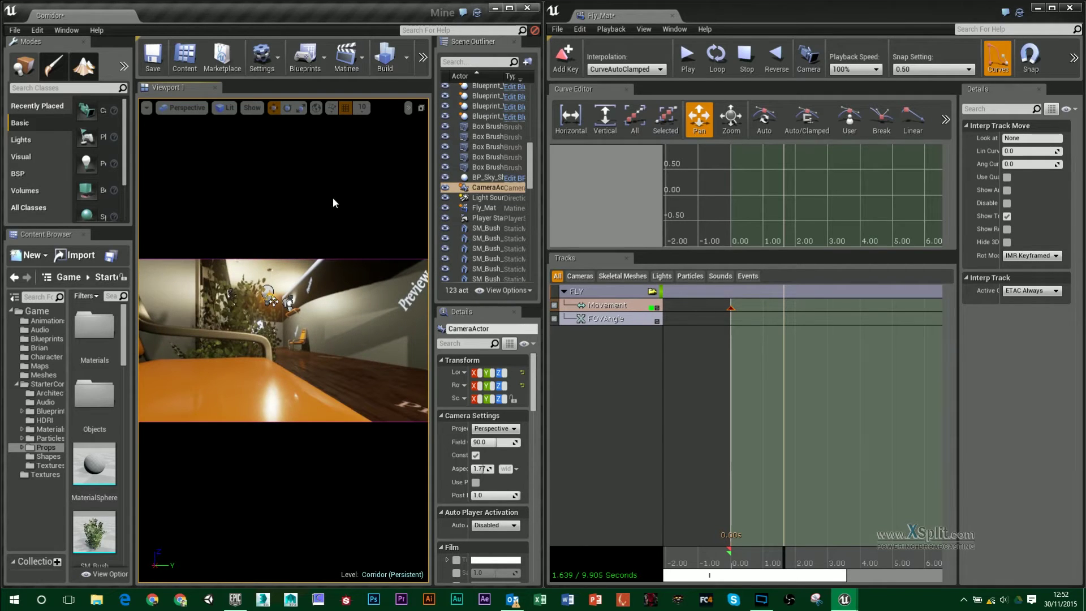
{"action": "left_click", "coordinate": [614, 307]}
{"action": "key", "text": "Return"}
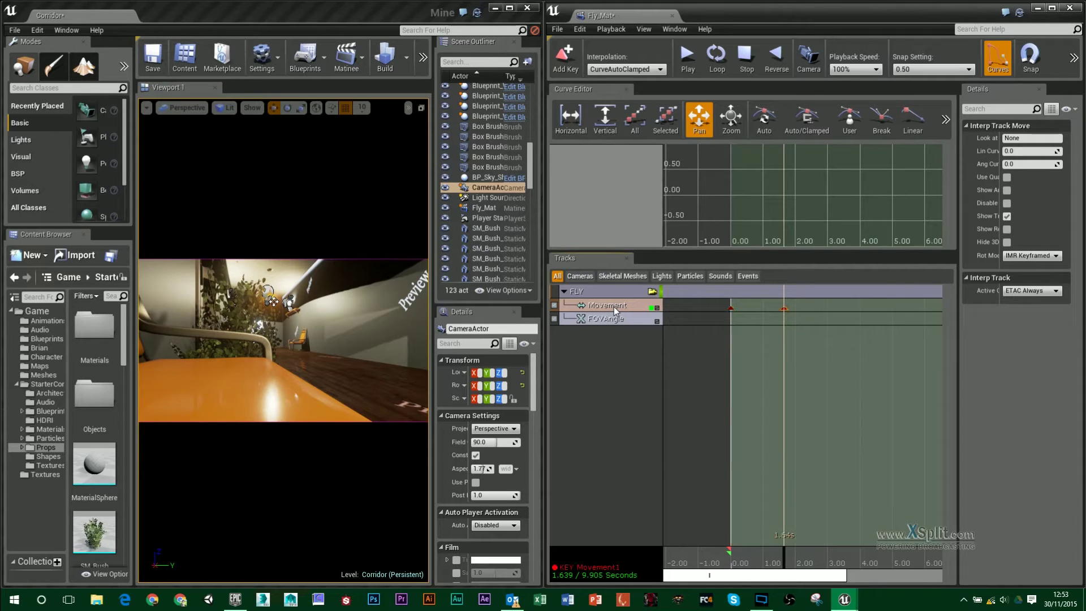
Add an in-between Movement keyframe at about 0.8 seconds with the camera looking along the orange bench seat
{"action": "left_click_drag", "start_coordinate": [785, 557], "coordinate": [756, 533]}
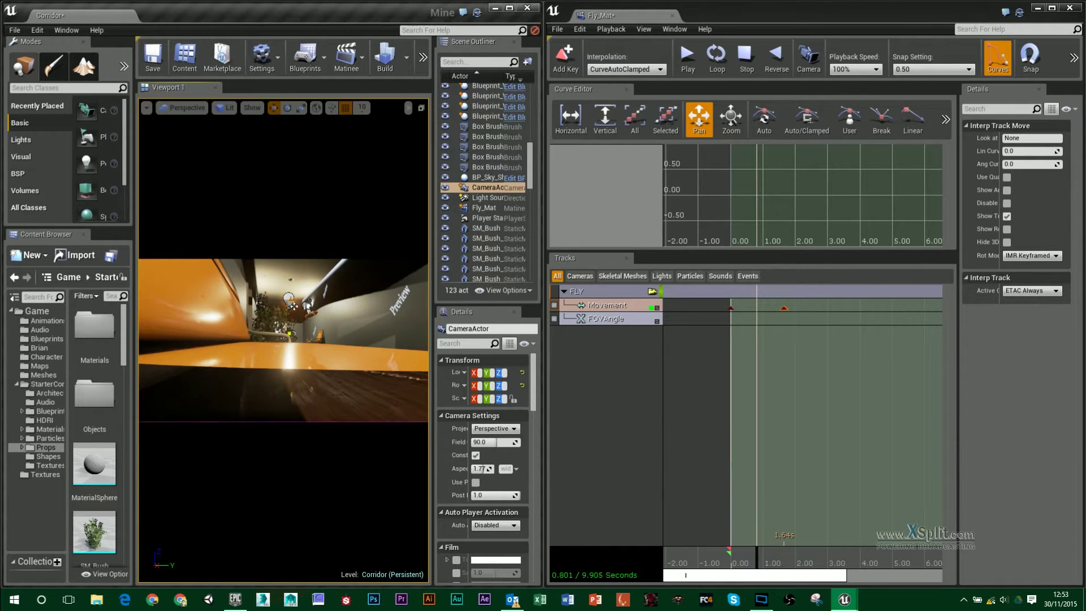
{"action": "left_click", "coordinate": [604, 311]}
{"action": "key", "text": "Return"}
Add a Movement keyframe at about 3.58 seconds with the camera turned toward the open doorway between the bushes
{"action": "left_click_drag", "start_coordinate": [759, 559], "coordinate": [846, 565]}
{"action": "right_click_drag", "start_coordinate": [336, 412], "coordinate": [271, 430]}
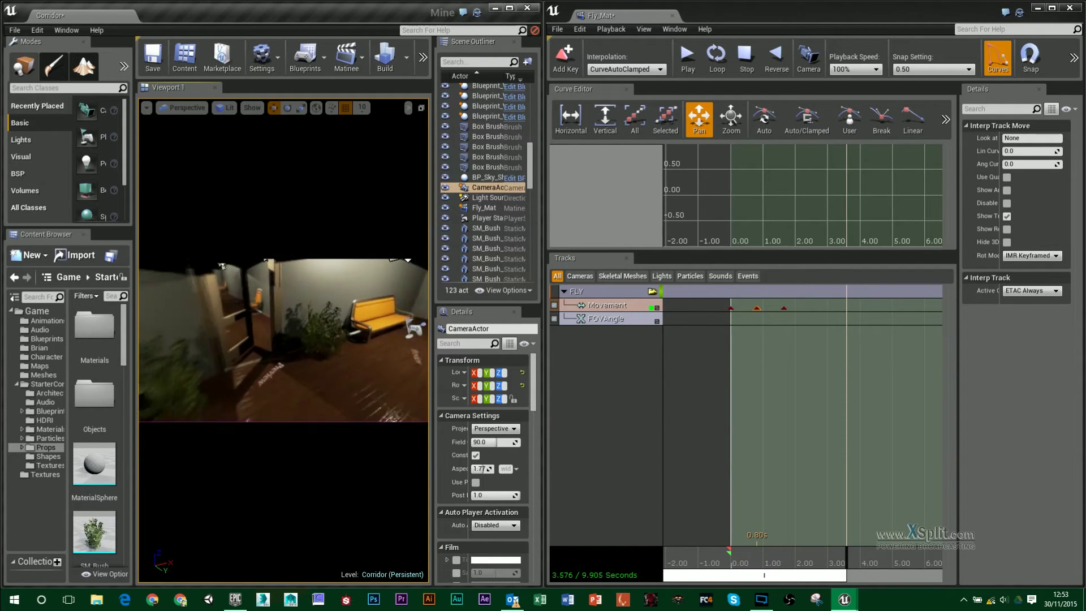
{"action": "left_click_drag", "start_coordinate": [283, 339], "coordinate": [255, 312]}
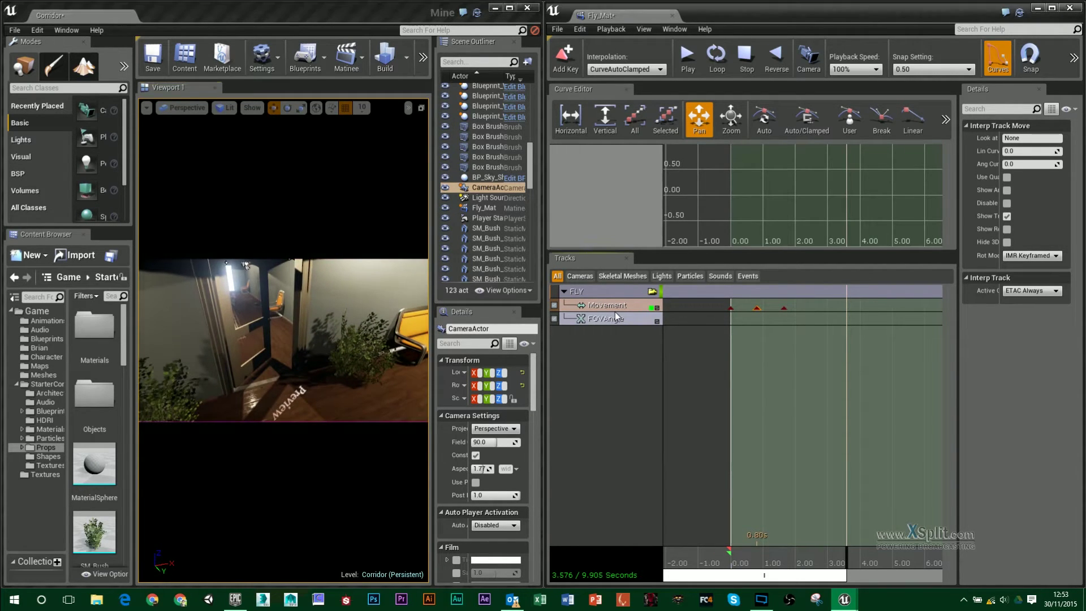
{"action": "key", "text": "Return"}
Add a Movement keyframe at about 5.53 seconds with the camera facing the bright door down the corridor
{"action": "left_click_drag", "start_coordinate": [861, 559], "coordinate": [909, 562]}
{"action": "left_click_drag", "start_coordinate": [351, 345], "coordinate": [350, 334]}
{"action": "mouse_move", "coordinate": [275, 269]}
{"action": "left_mouse_down"}
{"action": "mouse_move", "coordinate": [275, 237]}
{"action": "mouse_move", "coordinate": [276, 269]}
{"action": "left_mouse_up"}
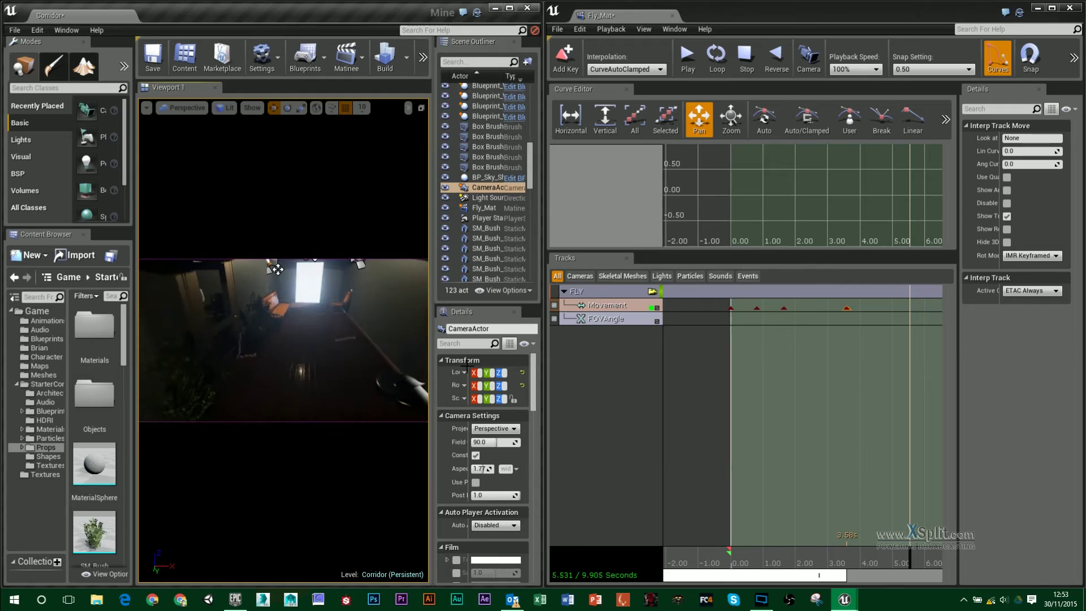
{"action": "left_click", "coordinate": [609, 305]}
{"action": "key", "text": "Return"}
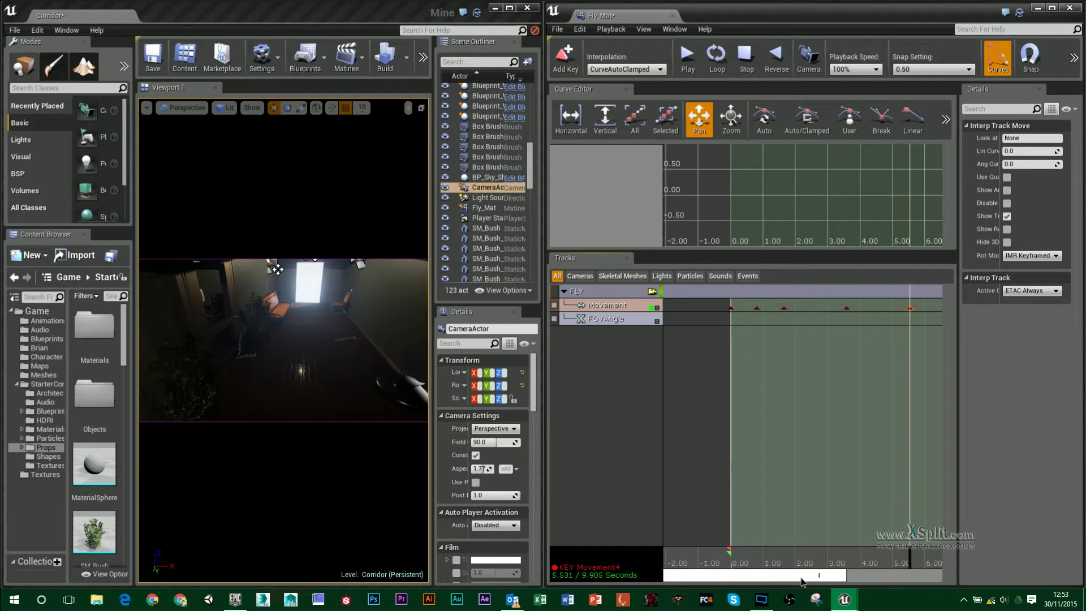
Add a Movement keyframe at about 6.65 seconds with the camera facing the doorway flanked by two bushes
{"action": "mouse_move", "coordinate": [763, 575]}
{"action": "left_mouse_down"}
{"action": "mouse_move", "coordinate": [837, 575]}
{"action": "mouse_move", "coordinate": [787, 558]}
{"action": "mouse_move", "coordinate": [832, 564]}
{"action": "mouse_move", "coordinate": [819, 565]}
{"action": "left_mouse_up"}
{"action": "right_click_drag", "start_coordinate": [278, 269], "coordinate": [187, 256]}
{"action": "left_click", "coordinate": [627, 308]}
{"action": "key", "text": "Return"}
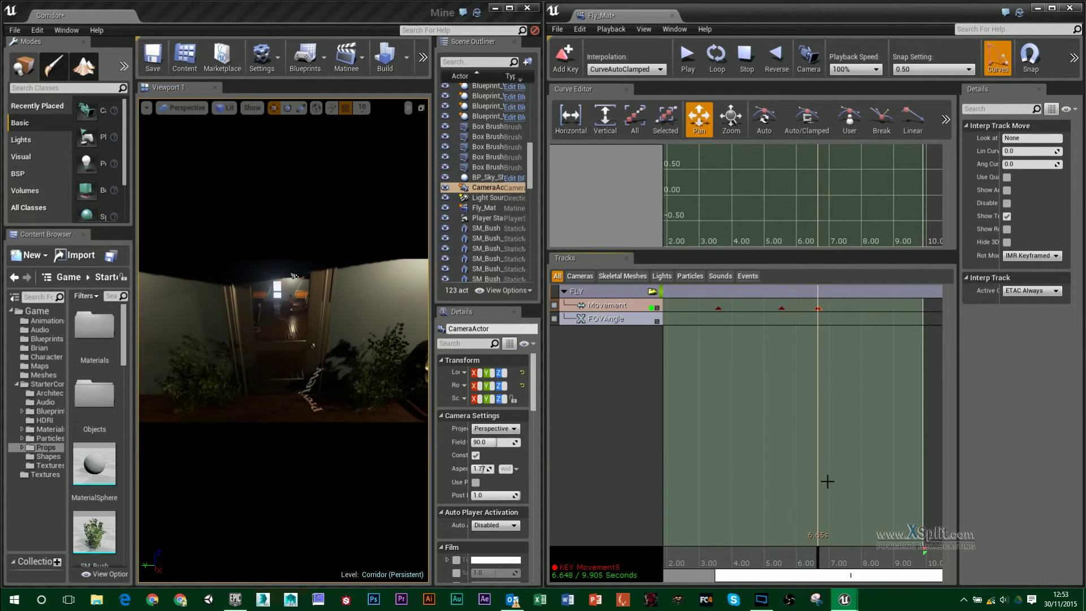
Add a Movement keyframe at about 8.41 seconds with the camera moved up close to the brightly lit door
{"action": "left_click_drag", "start_coordinate": [835, 561], "coordinate": [875, 559]}
{"action": "mouse_move", "coordinate": [283, 306]}
{"action": "left_mouse_down"}
{"action": "mouse_move", "coordinate": [277, 266]}
{"action": "mouse_move", "coordinate": [342, 266]}
{"action": "left_mouse_up"}
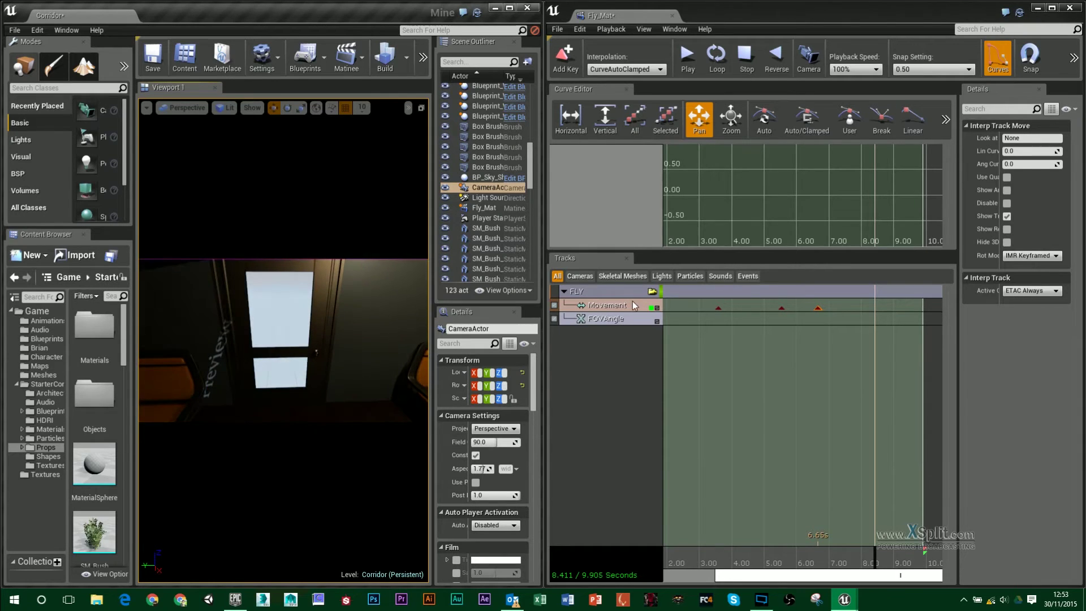
{"action": "left_click", "coordinate": [771, 390]}
{"action": "key", "text": "Return"}
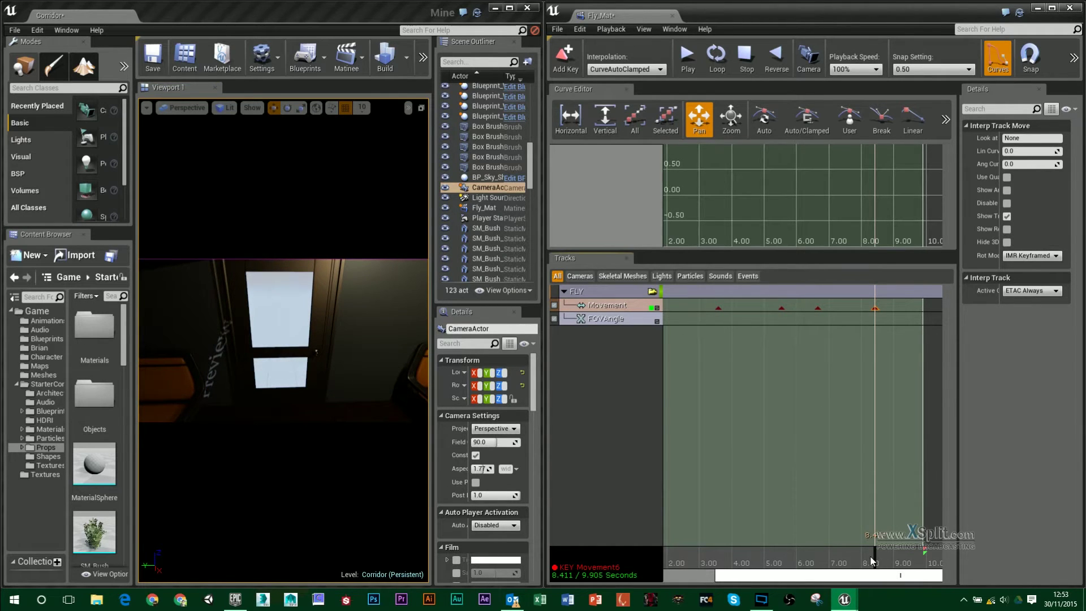
Play the camera fly-through from the start, stop it after the last keyframe and scrub back toward the beginning
{"action": "left_click_drag", "start_coordinate": [872, 561], "coordinate": [596, 518]}
{"action": "left_click", "coordinate": [687, 55]}
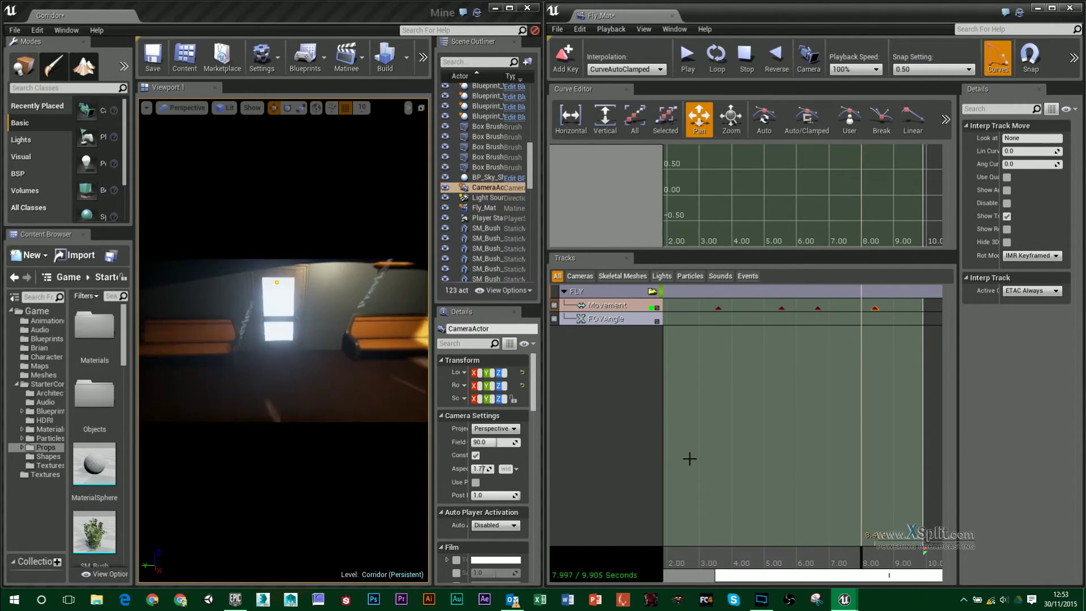
{"action": "left_click", "coordinate": [747, 56]}
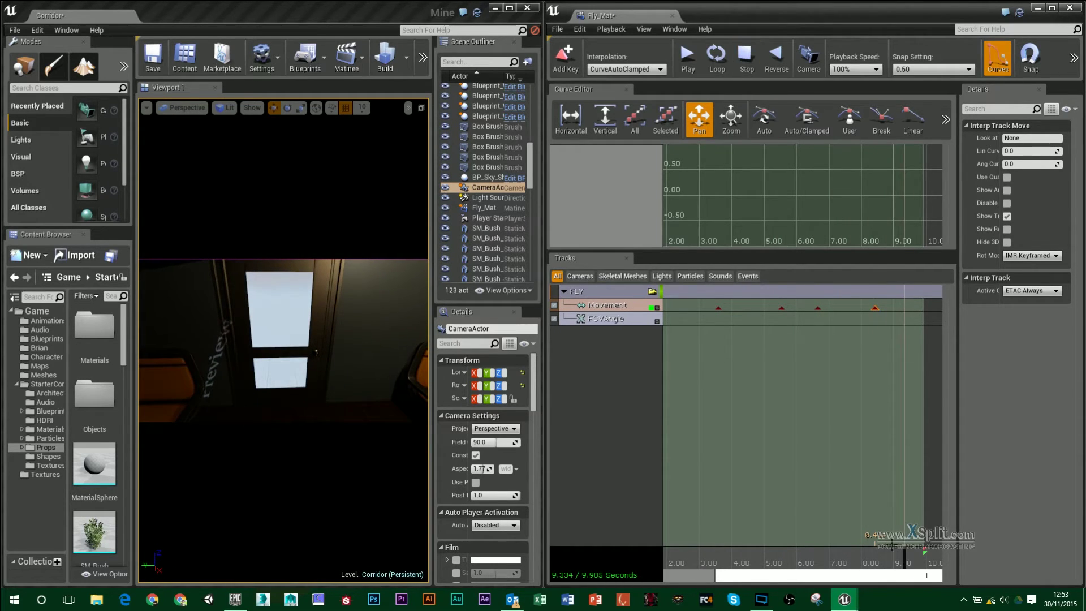
{"action": "left_click_drag", "start_coordinate": [888, 555], "coordinate": [634, 526]}
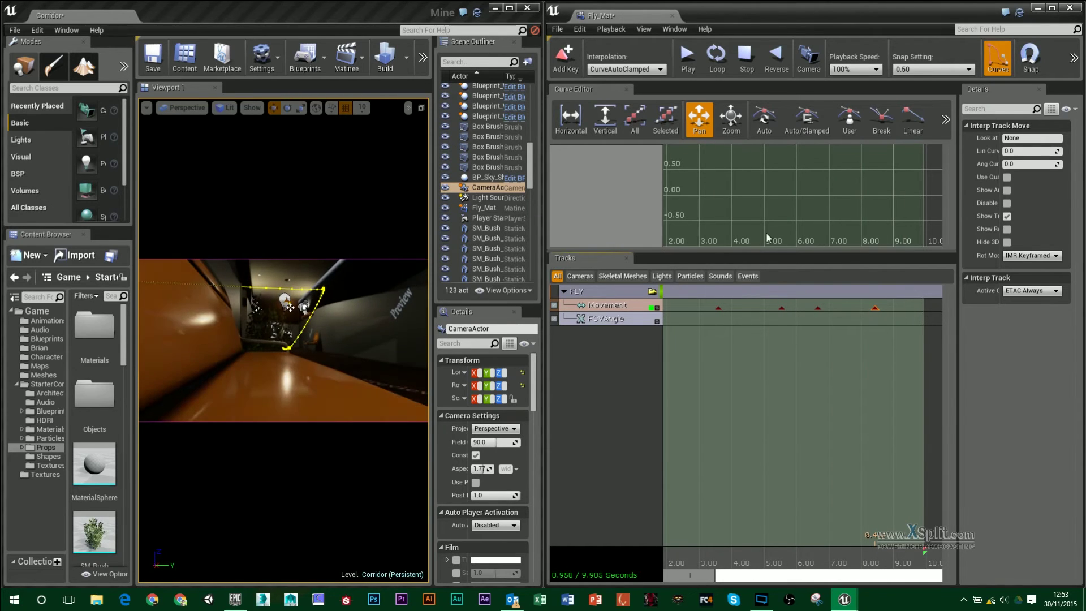
Show the Movement track's curves in the Curve Editor and fit them horizontally and vertically in the graph
{"action": "left_click", "coordinate": [656, 308]}
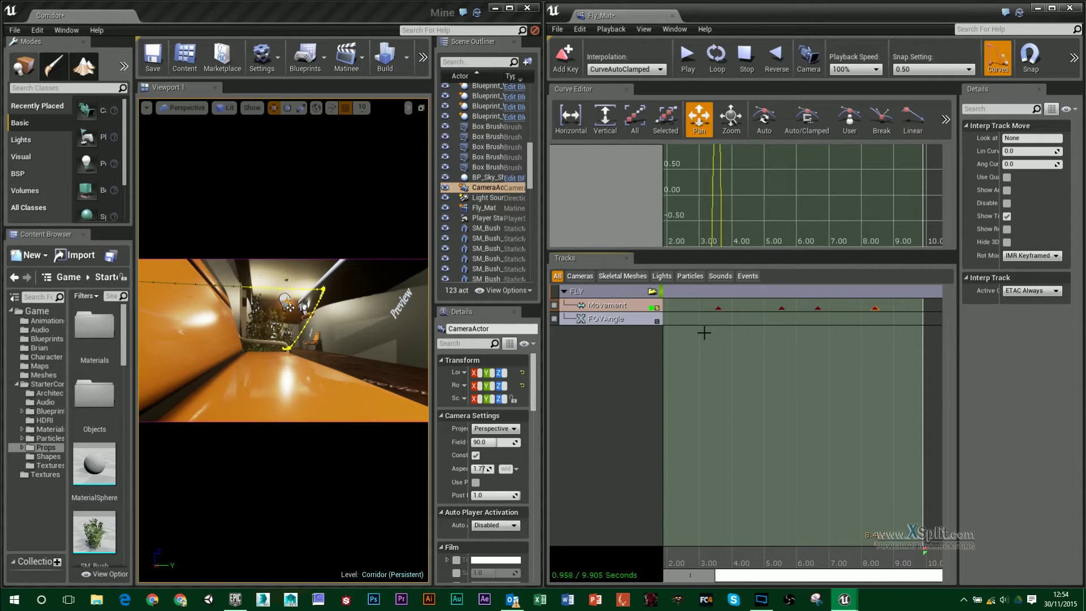
{"action": "left_click", "coordinate": [572, 119]}
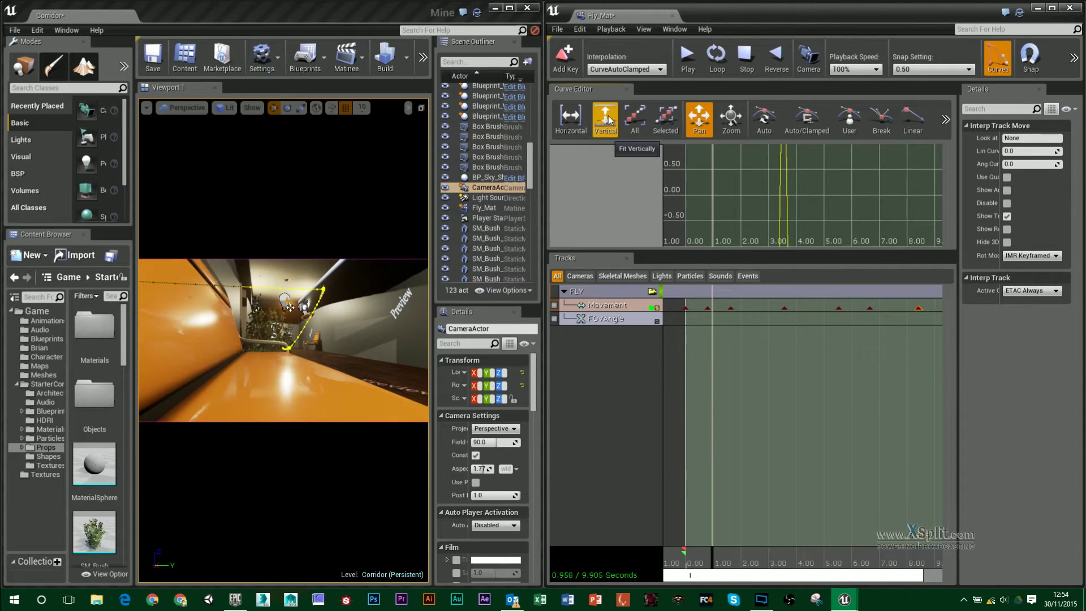
{"action": "left_click", "coordinate": [604, 119]}
{"action": "scroll", "coordinate": [804, 214], "scroll_direction": "down", "scroll_amount": 3}
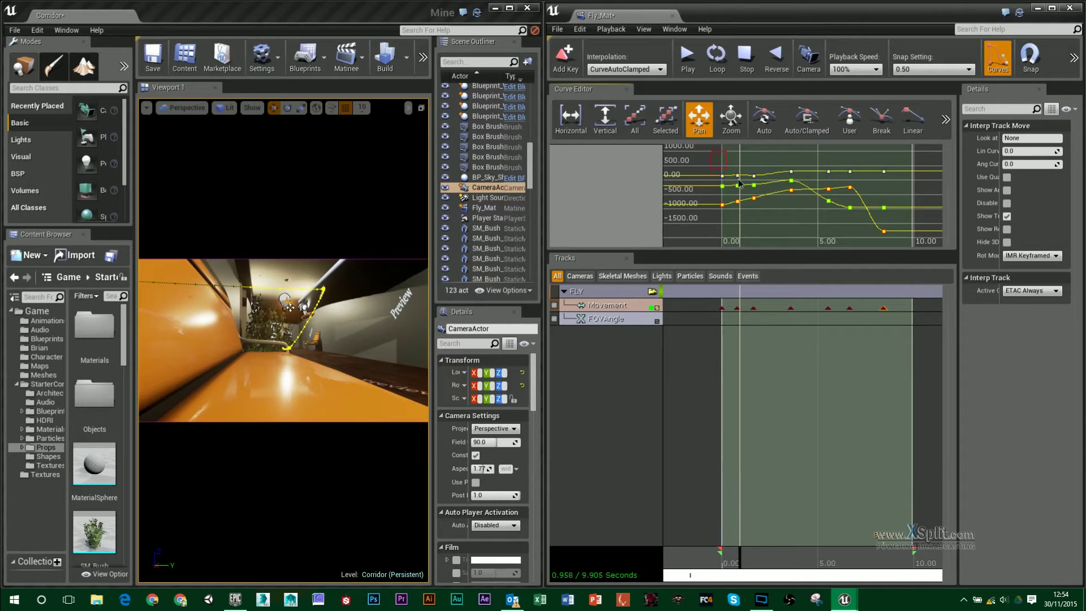
Select all the Movement curve keys and set their interpolation to Auto for a smoother camera path
{"action": "left_click_drag", "start_coordinate": [904, 245], "coordinate": [910, 245], "text": "ctrl+alt"}
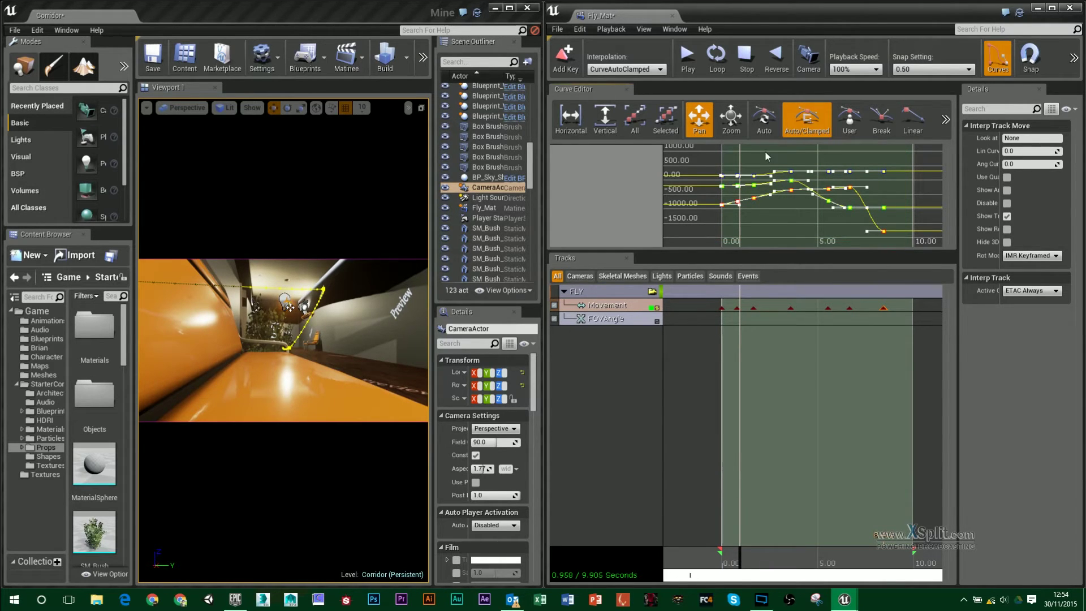
{"action": "left_click", "coordinate": [761, 129]}
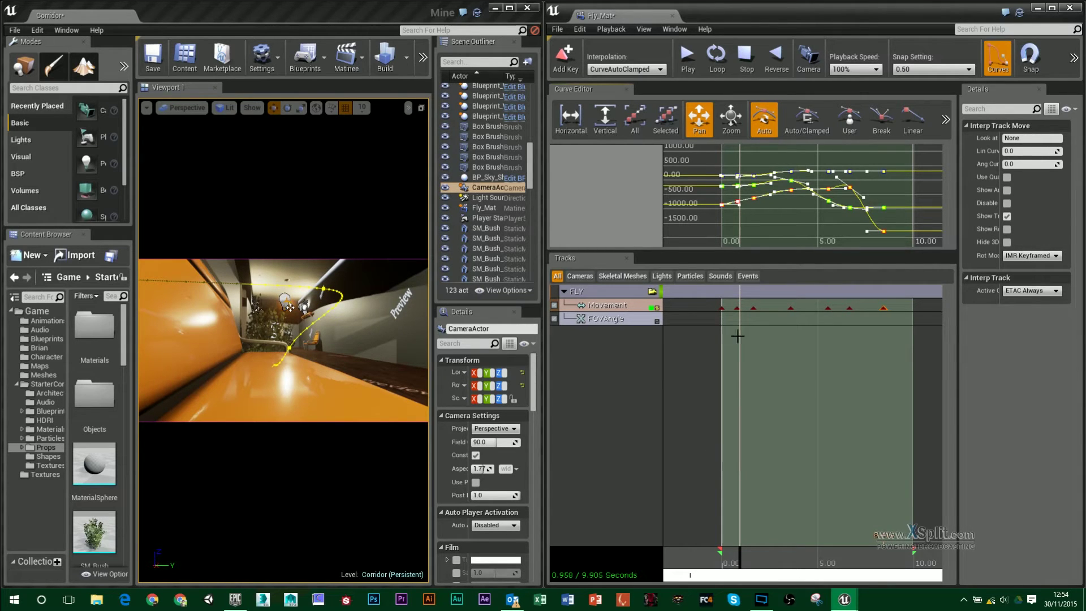
Replay the smoothed fly-through from 0 seconds, stop it past the last keyframe and return to the start
{"action": "left_click_drag", "start_coordinate": [740, 564], "coordinate": [717, 565]}
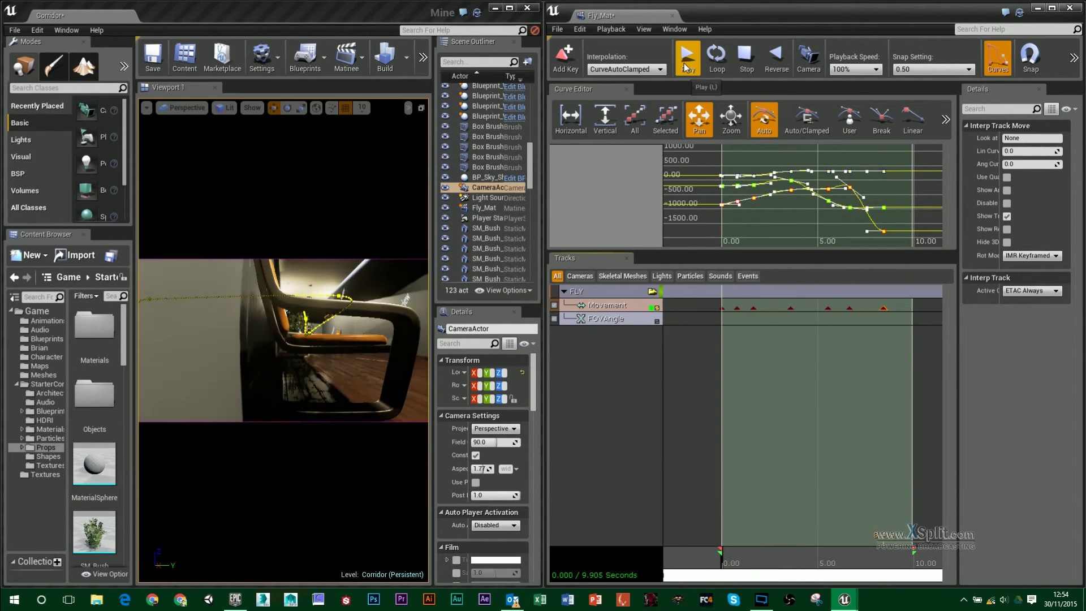
{"action": "left_click", "coordinate": [685, 66]}
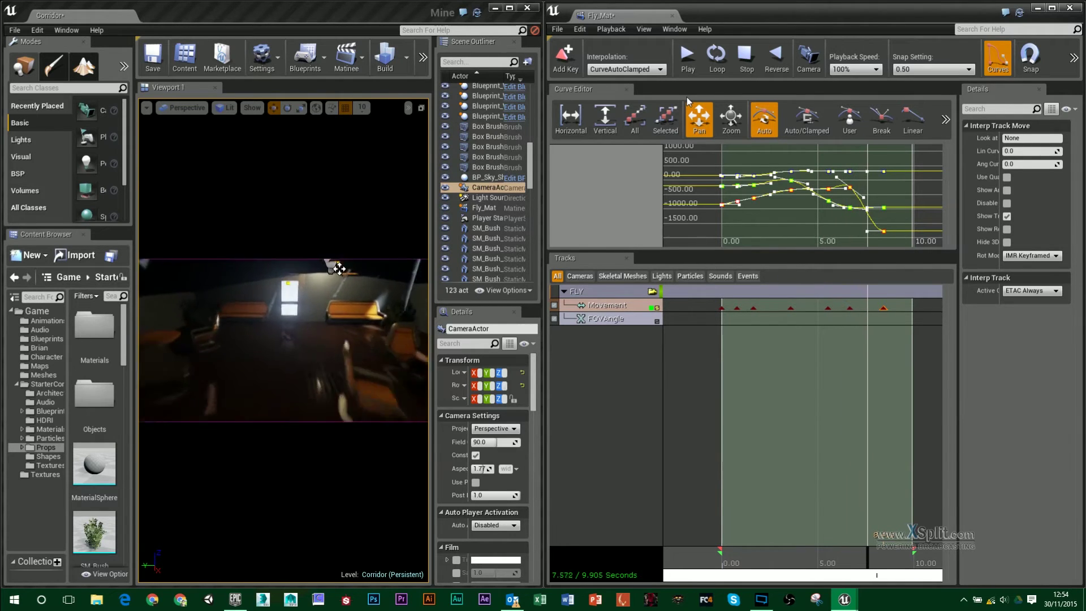
{"action": "left_click", "coordinate": [744, 56]}
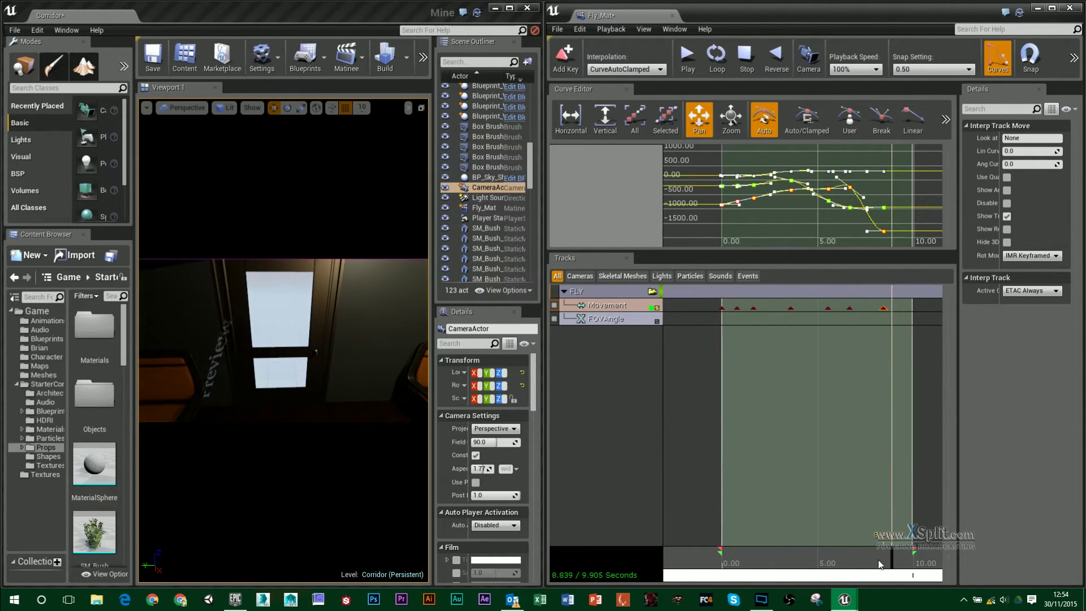
{"action": "left_click_drag", "start_coordinate": [890, 559], "coordinate": [695, 523]}
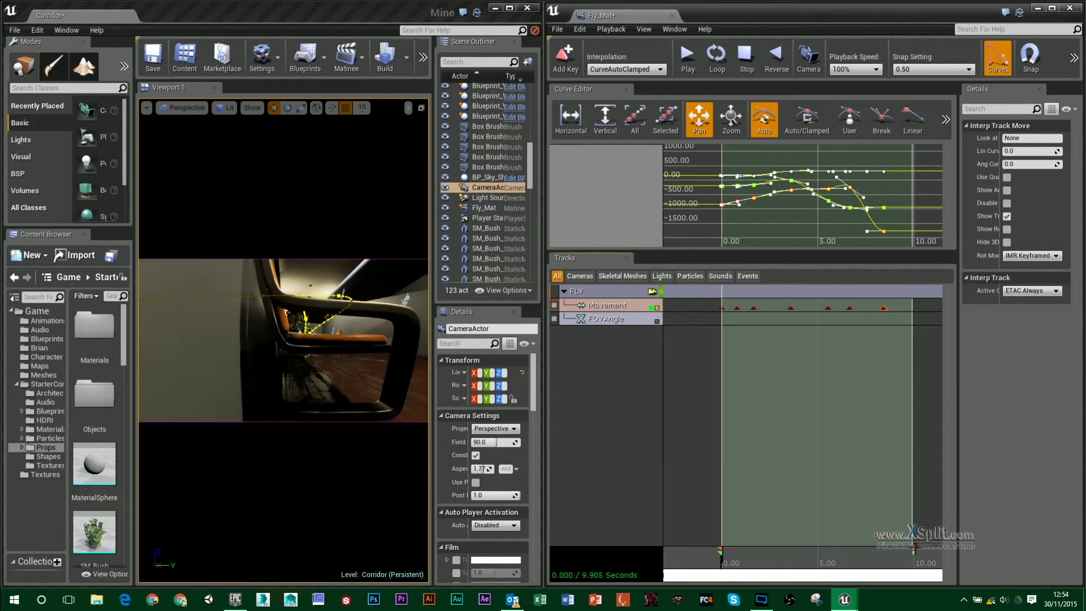
Shorten the Matinee sequence to about 8.5 seconds, ending at the last keyframe, and close the Matinee editor
{"action": "left_click_drag", "start_coordinate": [912, 553], "coordinate": [885, 532]}
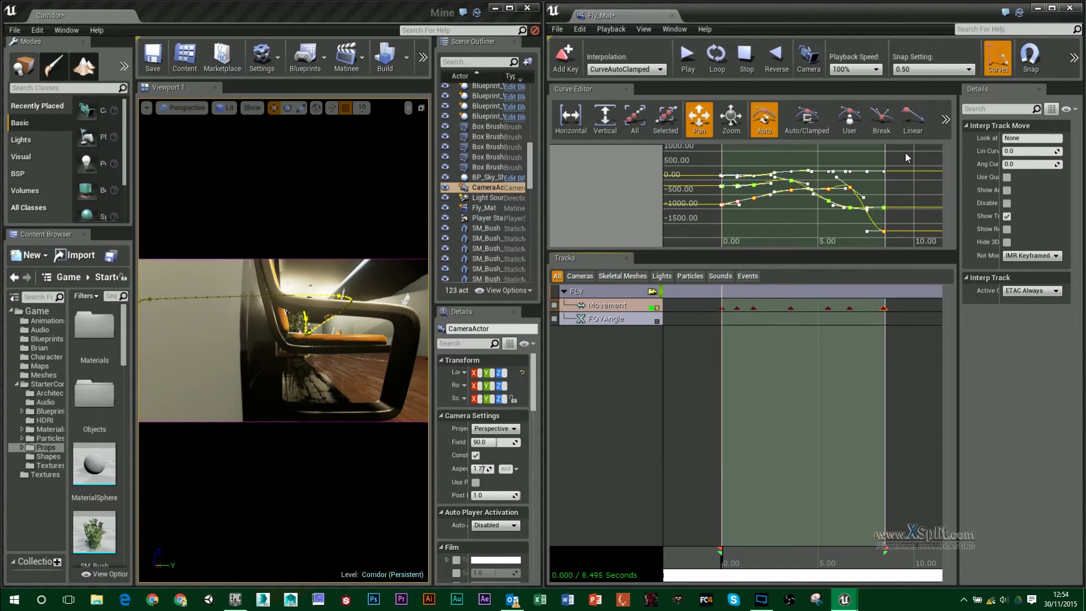
{"action": "left_click", "coordinate": [1077, 8]}
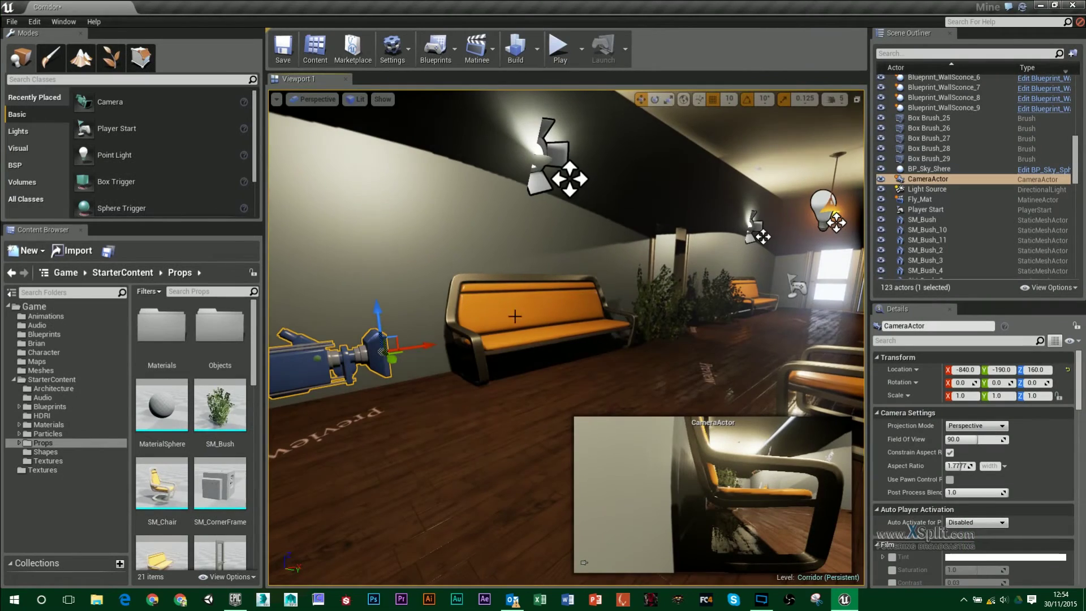
Open the Corridor level's Level Blueprint and maximize its window
{"action": "mouse_move", "coordinate": [566, 337]}
{"action": "right_mouse_down"}
{"action": "mouse_move", "coordinate": [623, 337]}
{"action": "mouse_move", "coordinate": [538, 350]}
{"action": "mouse_move", "coordinate": [565, 338]}
{"action": "right_mouse_up"}
{"action": "right_click_drag", "start_coordinate": [466, 308], "coordinate": [449, 317]}
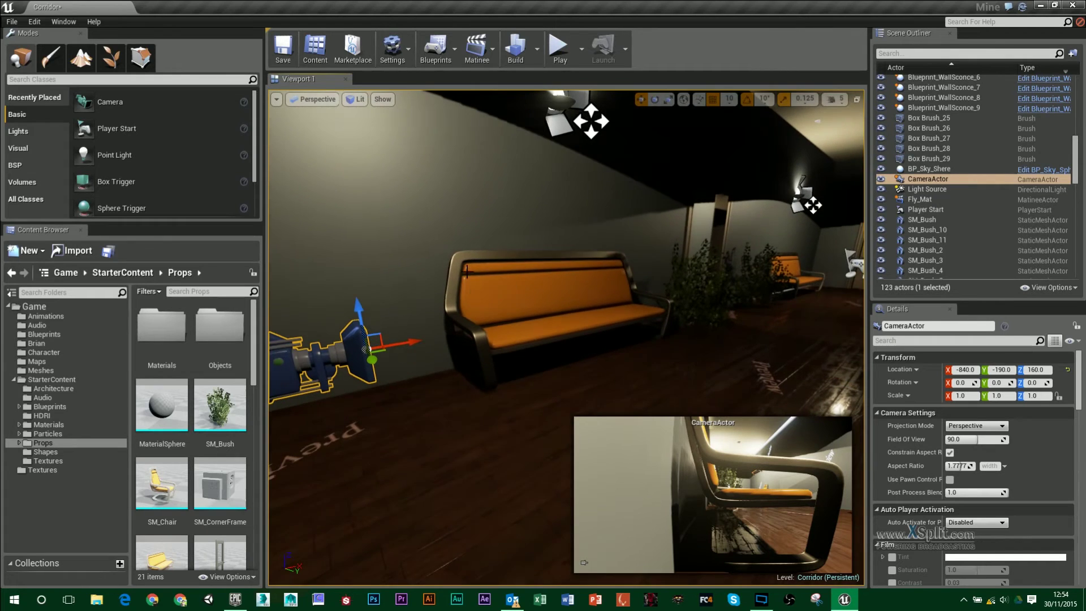
{"action": "left_click", "coordinate": [454, 49]}
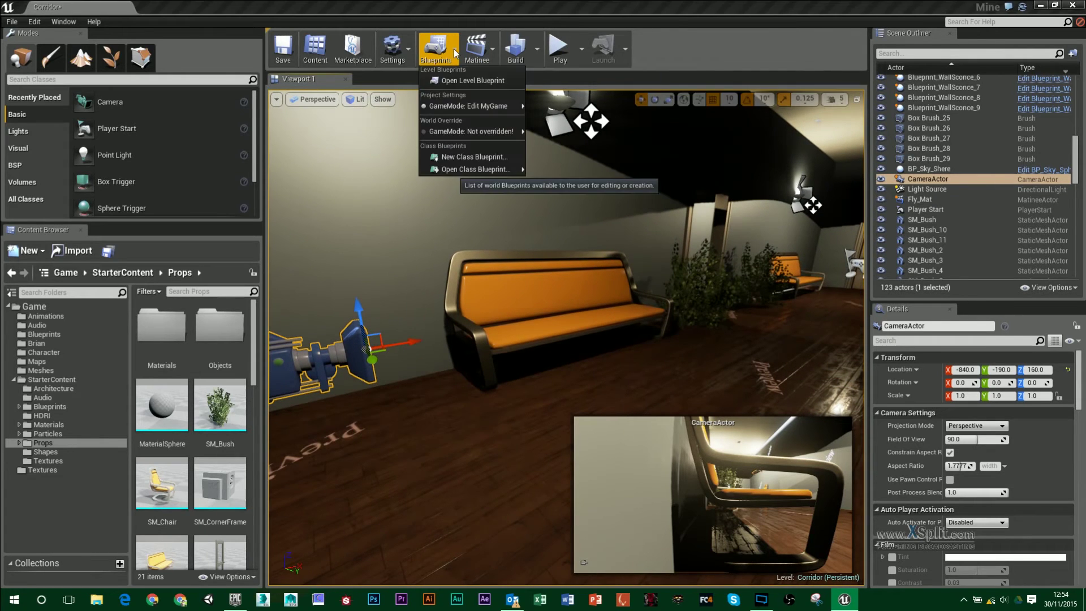
{"action": "left_click", "coordinate": [463, 85]}
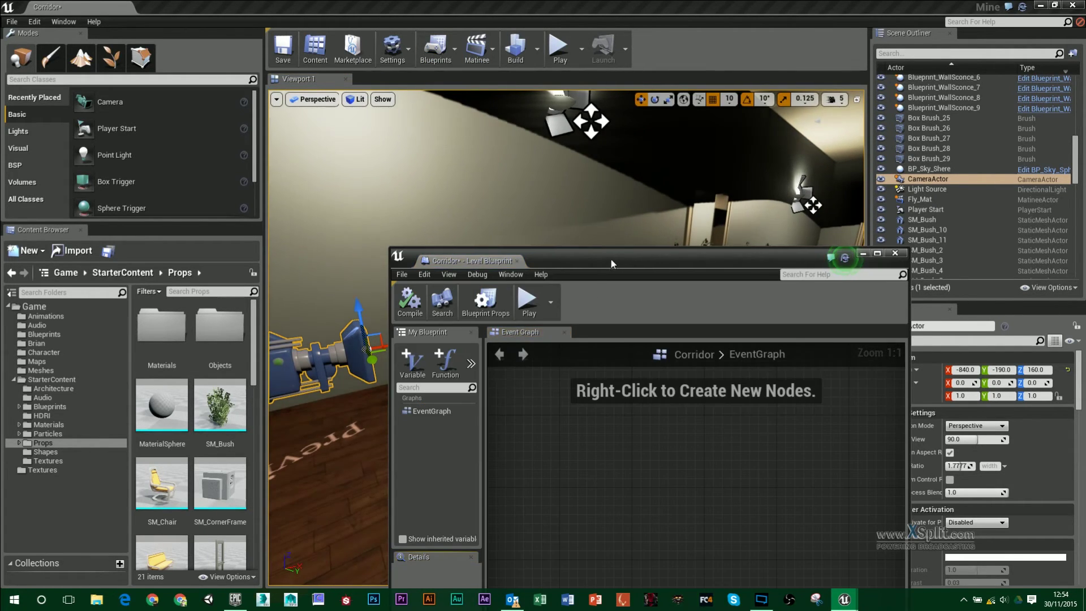
{"action": "left_click_drag", "start_coordinate": [611, 259], "coordinate": [477, 1]}
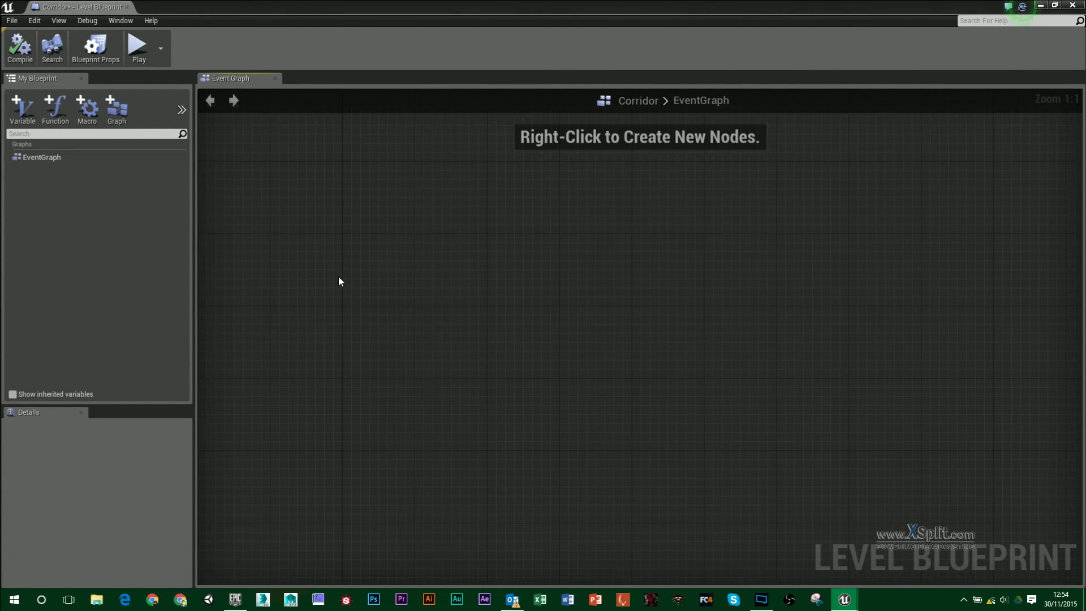
Add an Event Begin Play node to the EventGraph, move it up and left, and open the action list from its execution output
{"action": "right_click", "coordinate": [338, 276]}
{"action": "type", "text": "begin"}
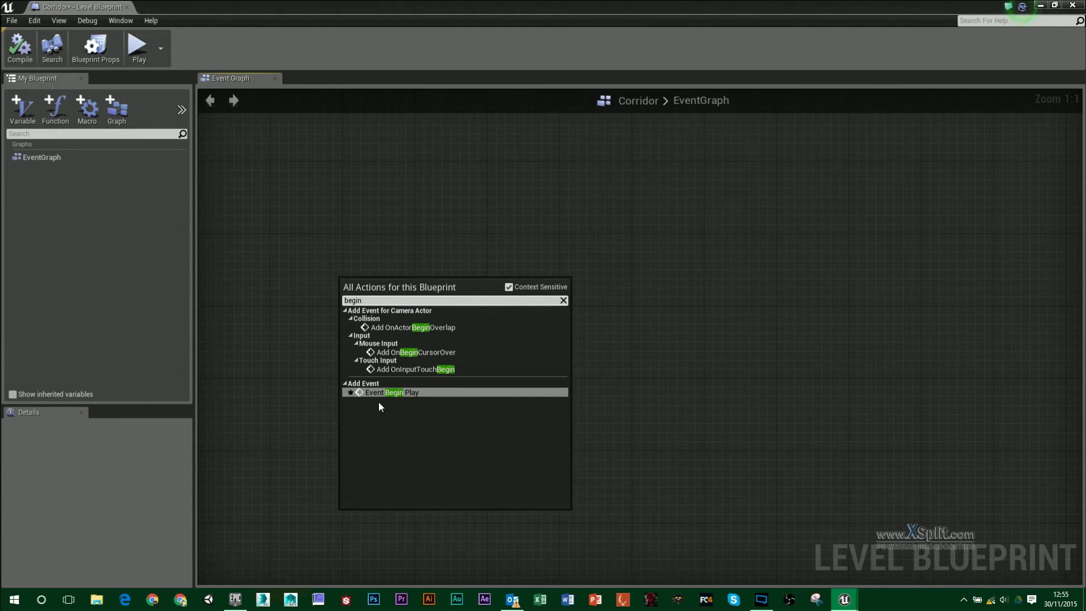
{"action": "left_click", "coordinate": [386, 393]}
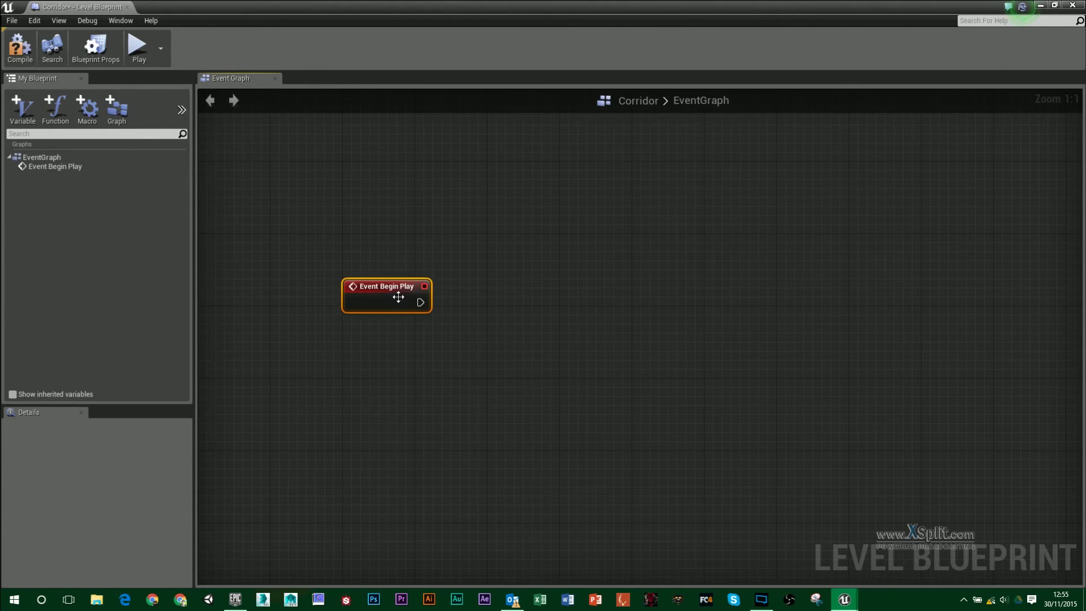
{"action": "left_click_drag", "start_coordinate": [394, 291], "coordinate": [319, 266]}
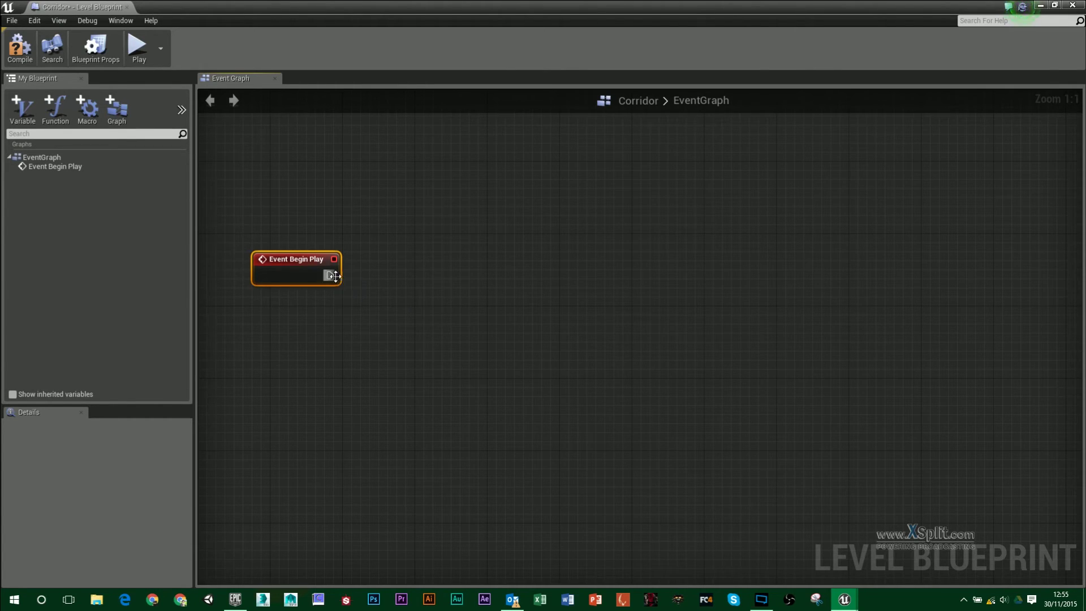
{"action": "mouse_move", "coordinate": [328, 275]}
{"action": "left_mouse_down"}
{"action": "mouse_move", "coordinate": [498, 299]}
{"action": "mouse_move", "coordinate": [457, 326]}
{"action": "mouse_move", "coordinate": [318, 277]}
{"action": "left_mouse_up"}
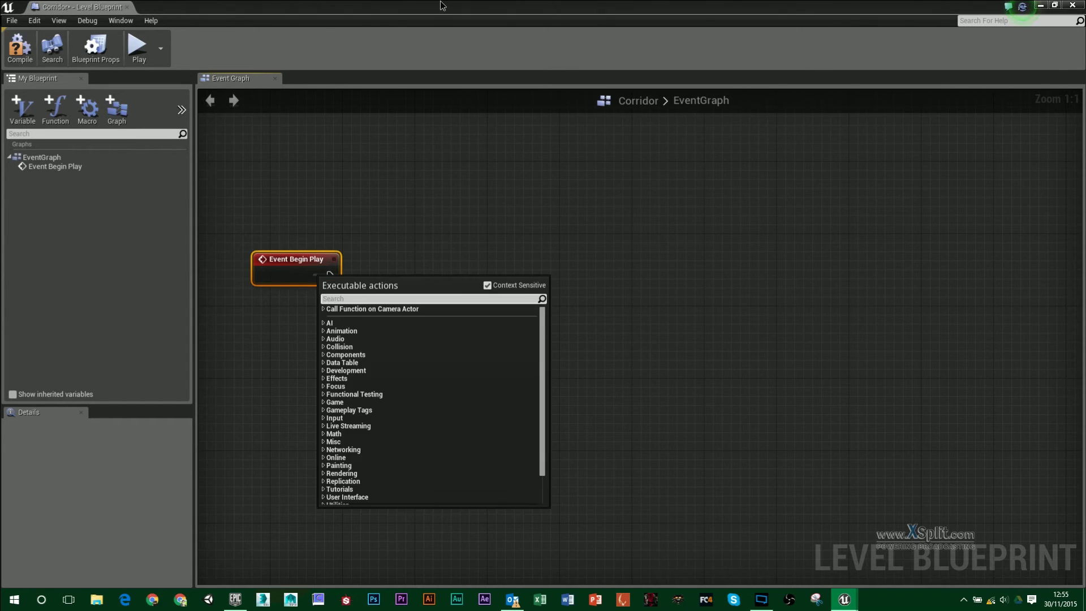
Select the Fly_Mat actor in the level and add a Play function node for it to the Level Blueprint's EventGraph
{"action": "left_click_drag", "start_coordinate": [442, 6], "coordinate": [333, 244]}
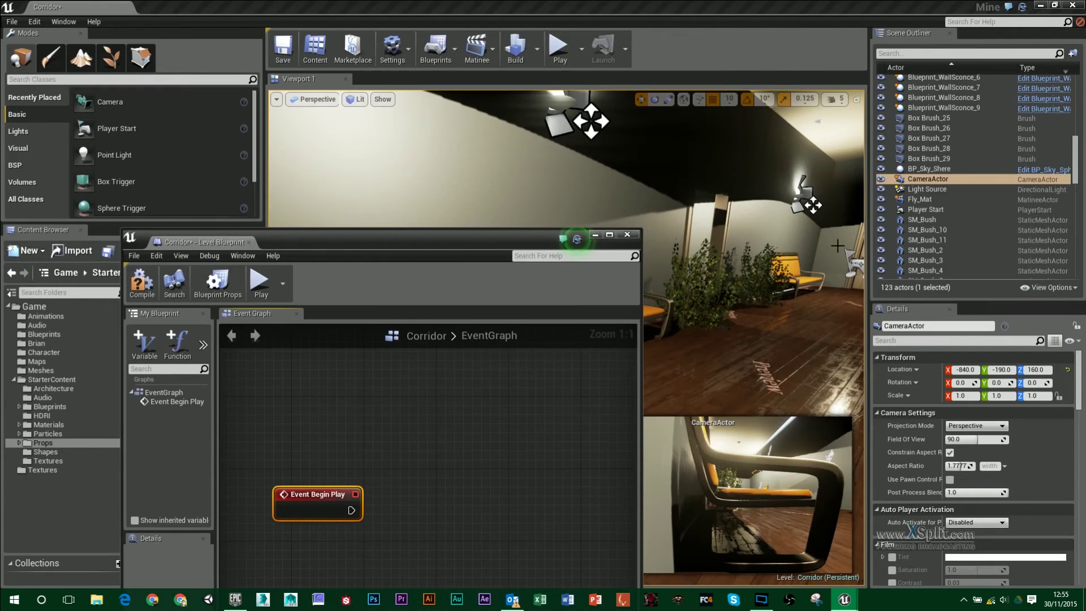
{"action": "left_click", "coordinate": [944, 199]}
{"action": "left_click", "coordinate": [609, 234]}
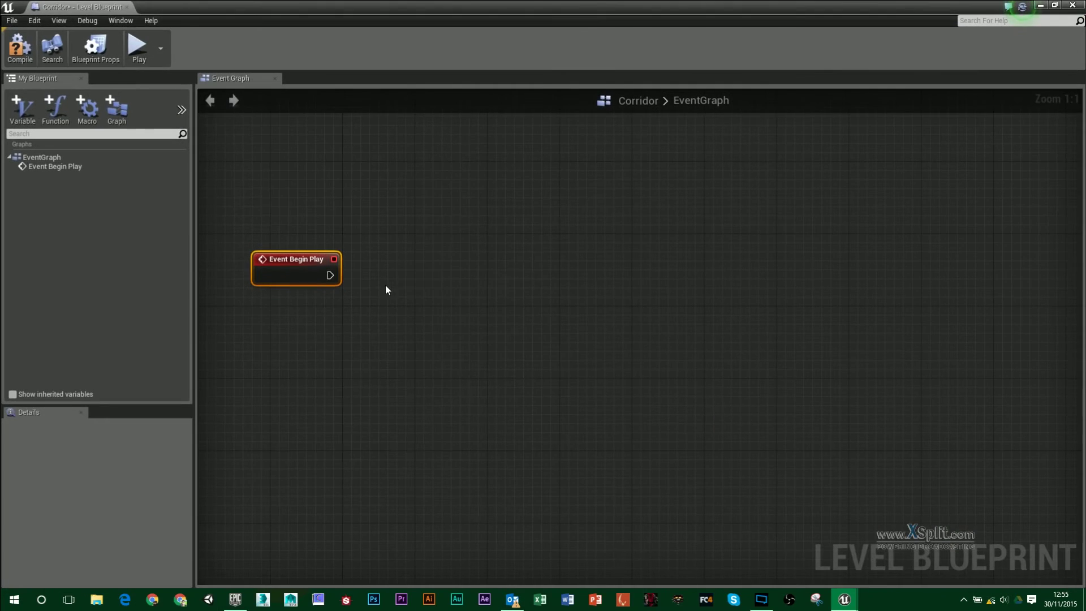
{"action": "right_click", "coordinate": [436, 279]}
{"action": "type", "text": "play"}
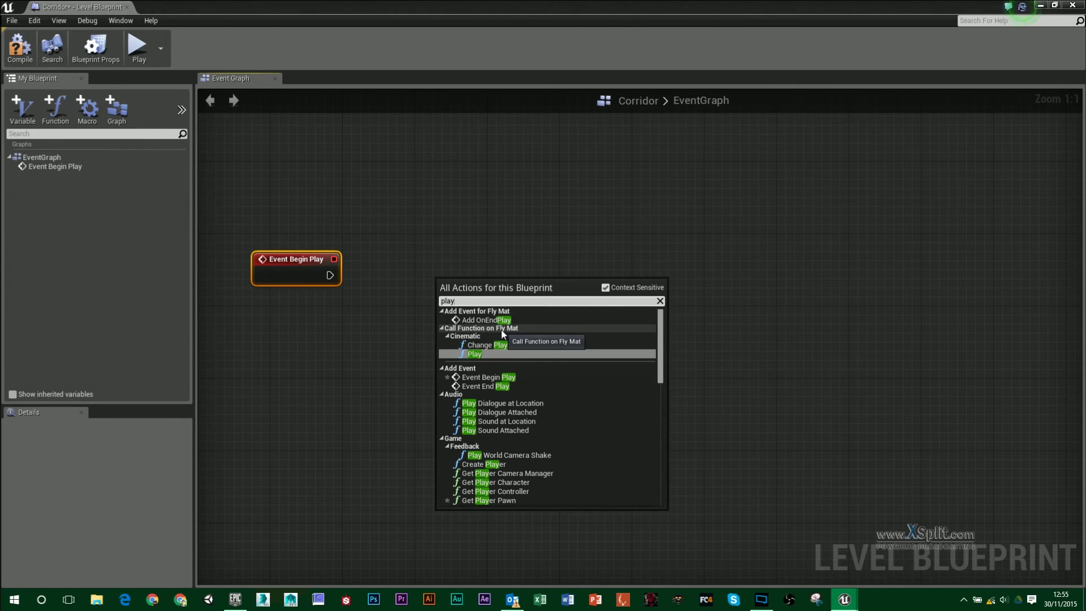
{"action": "left_click", "coordinate": [480, 354]}
Spread out the nodes, placing Play to the right of Event Begin Play and the Fly_Mat reference below and between them
{"action": "left_click_drag", "start_coordinate": [535, 281], "coordinate": [650, 277]}
{"action": "left_click_drag", "start_coordinate": [343, 327], "coordinate": [451, 354]}
{"action": "left_click_drag", "start_coordinate": [585, 280], "coordinate": [586, 253]}
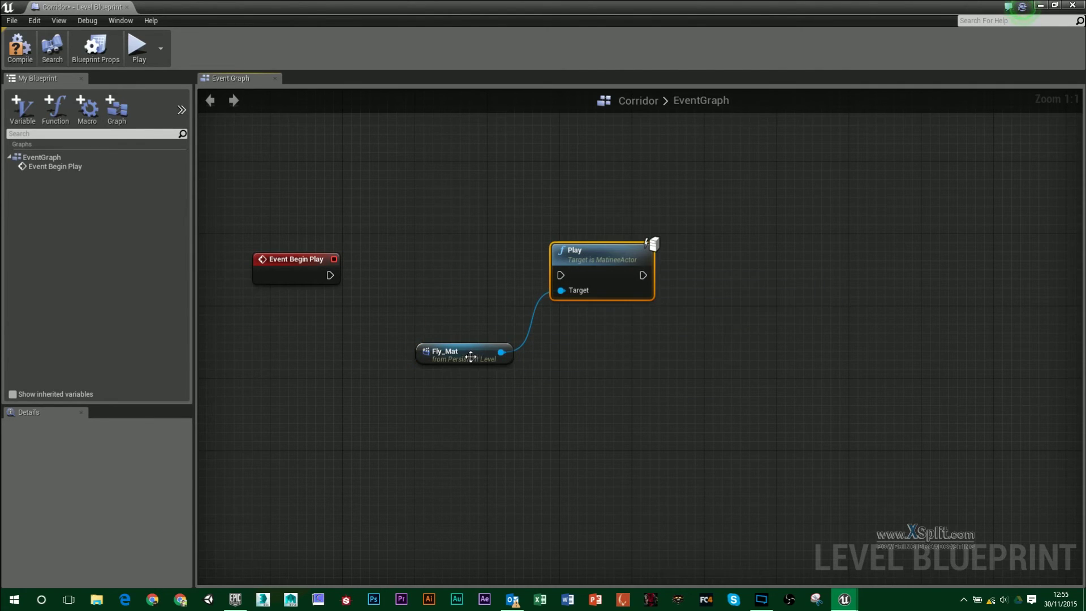
{"action": "left_click_drag", "start_coordinate": [470, 356], "coordinate": [451, 365]}
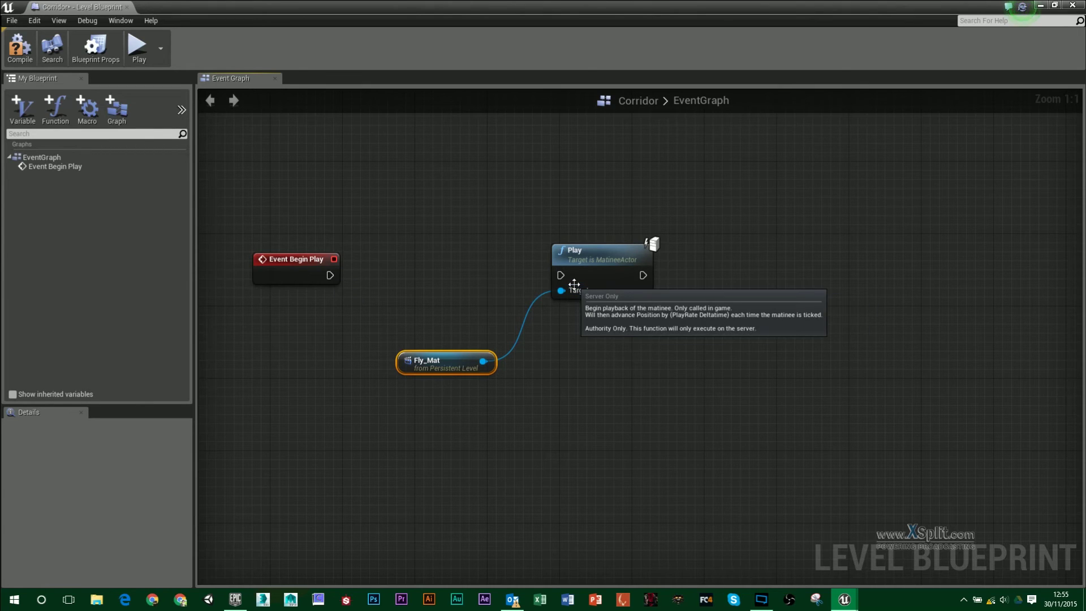
Add a Set Cinematic Mode node, place it above and between Event Begin Play and Play, and move the Fly_Mat reference clear below it
{"action": "right_click", "coordinate": [427, 276]}
{"action": "type", "text": "cinem"}
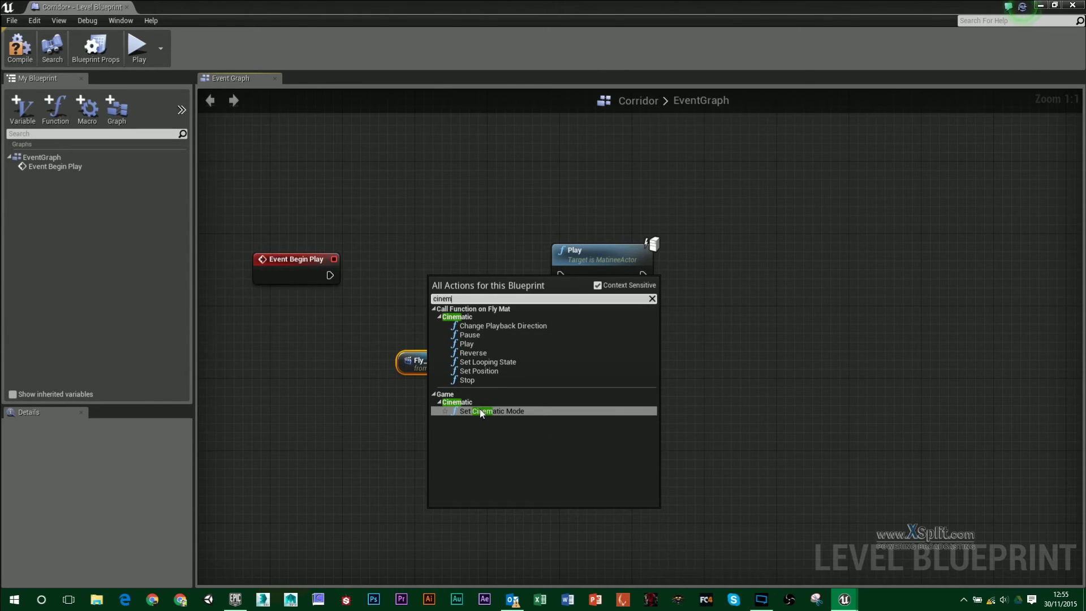
{"action": "left_click", "coordinate": [481, 410]}
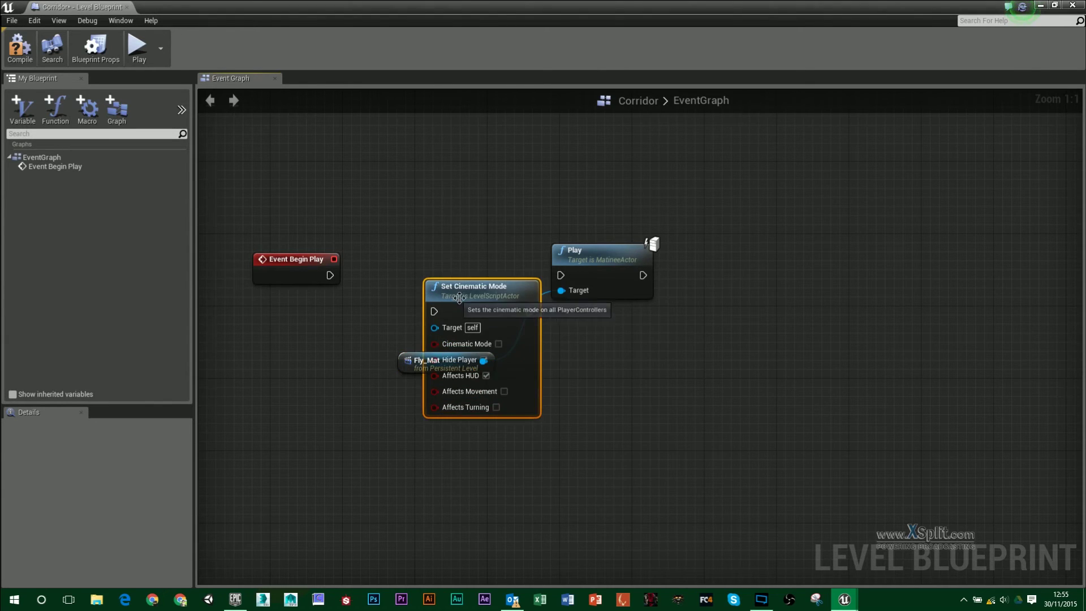
{"action": "left_click_drag", "start_coordinate": [460, 298], "coordinate": [423, 190]}
{"action": "left_click_drag", "start_coordinate": [450, 371], "coordinate": [452, 389]}
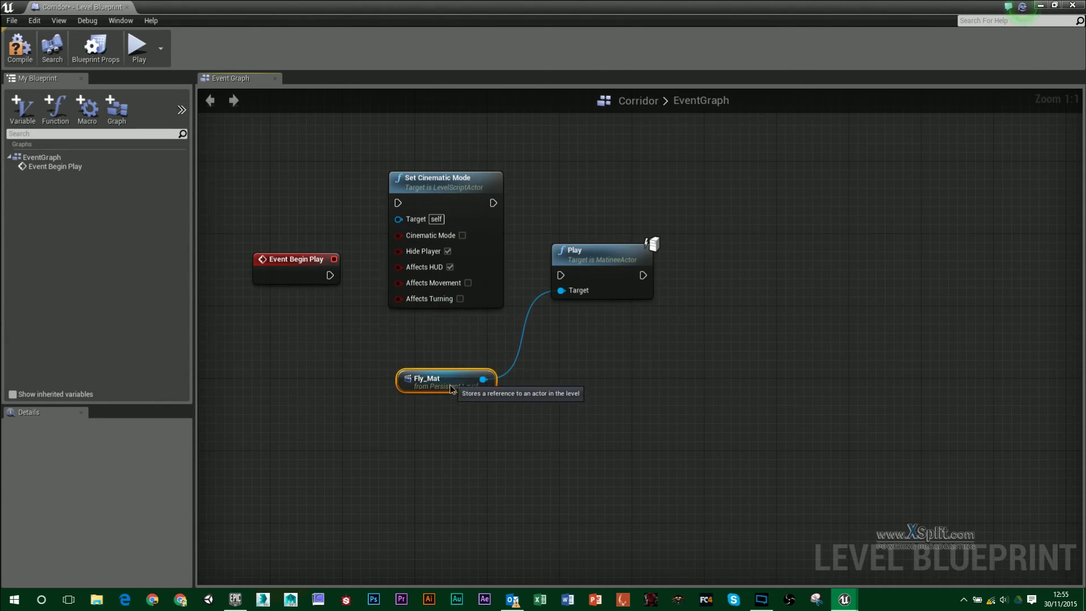
Enable Cinematic Mode, Affects Movement and Affects Turning on the Set Cinematic Mode node and connect Event Begin Play's execution output to it
{"action": "left_click", "coordinate": [469, 285]}
{"action": "left_click", "coordinate": [460, 300]}
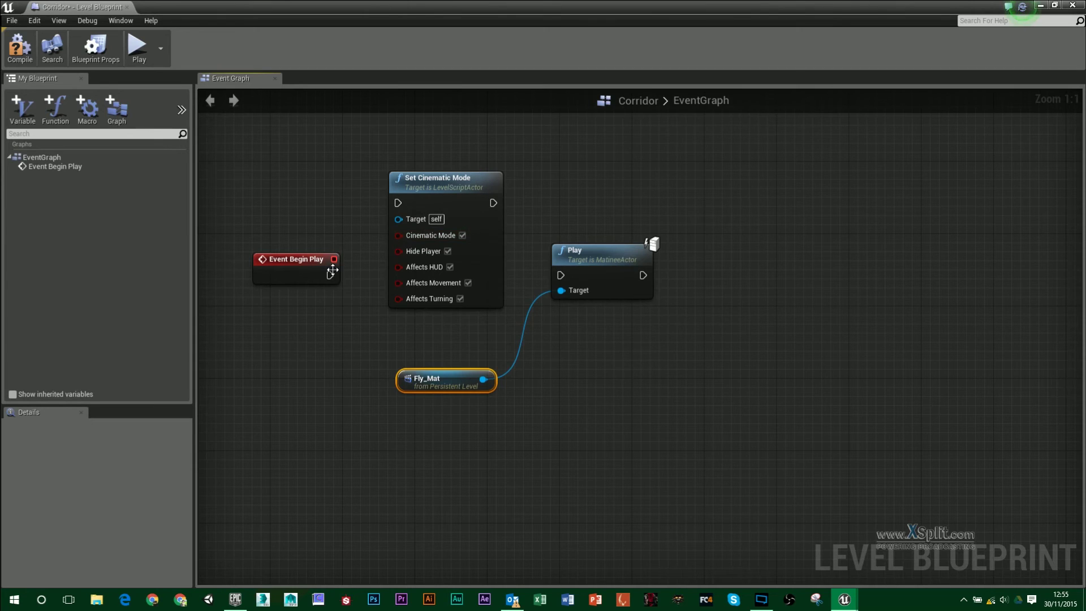
{"action": "left_click_drag", "start_coordinate": [330, 275], "coordinate": [398, 201]}
{"action": "left_click_drag", "start_coordinate": [482, 379], "coordinate": [592, 254]}
Duplicate the Set Cinematic Mode node, place the copy to the right of Play and connect Play's execution output to it
{"action": "left_click", "coordinate": [438, 179]}
{"action": "key", "text": "ctrl+w"}
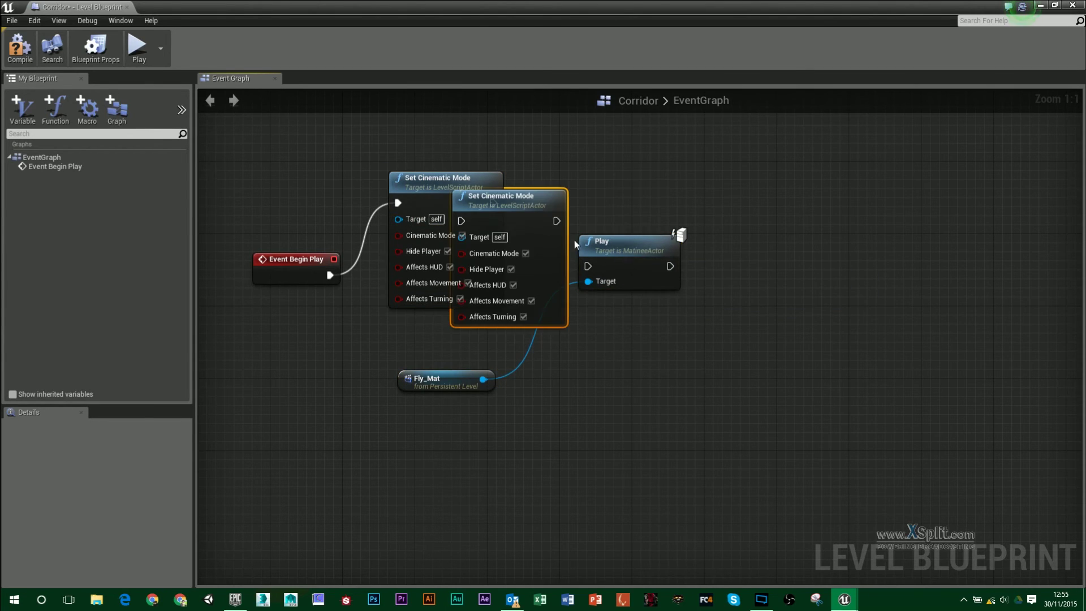
{"action": "left_click_drag", "start_coordinate": [486, 218], "coordinate": [795, 234]}
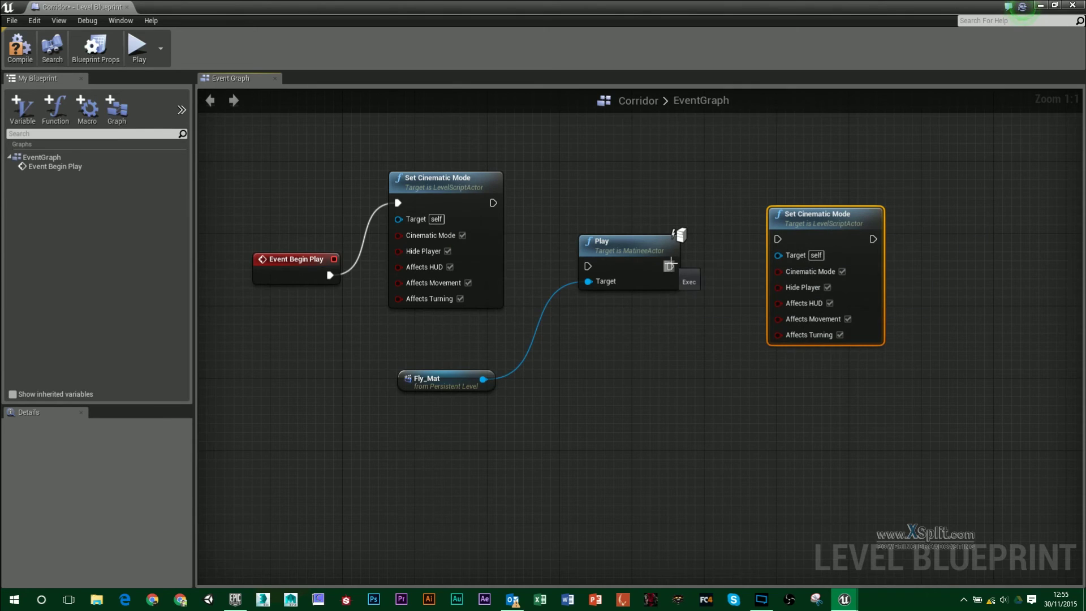
{"action": "left_click_drag", "start_coordinate": [670, 266], "coordinate": [798, 201]}
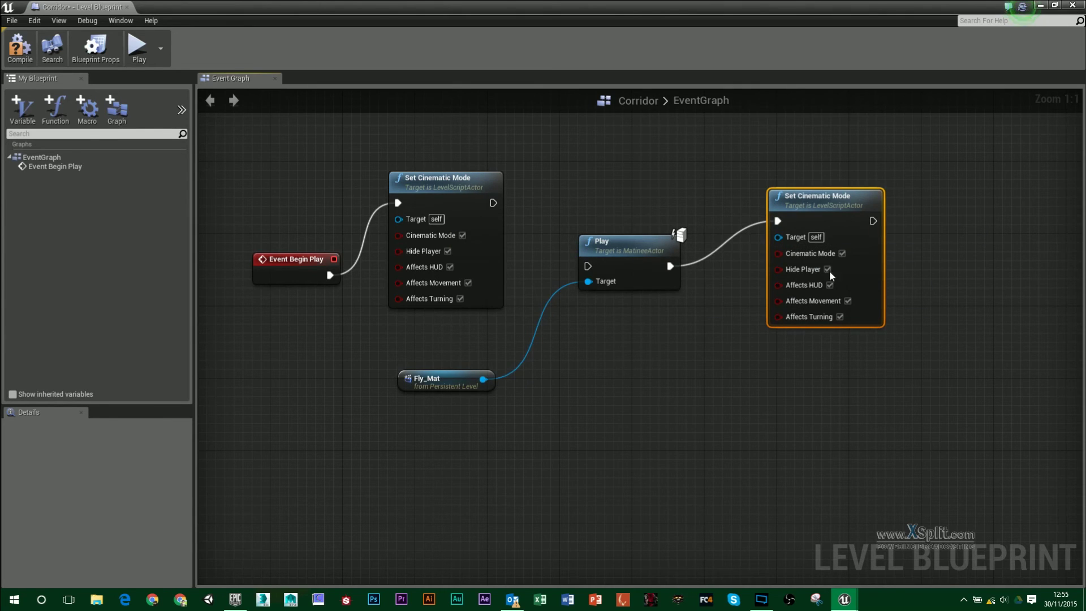
Disable all five options on the second Set Cinematic Mode node and move the first one slightly down and left
{"action": "left_click", "coordinate": [842, 253]}
{"action": "left_click", "coordinate": [827, 269]}
{"action": "left_click", "coordinate": [830, 285]}
{"action": "left_click", "coordinate": [847, 301]}
{"action": "left_click", "coordinate": [839, 318]}
{"action": "left_click_drag", "start_coordinate": [467, 221], "coordinate": [457, 248]}
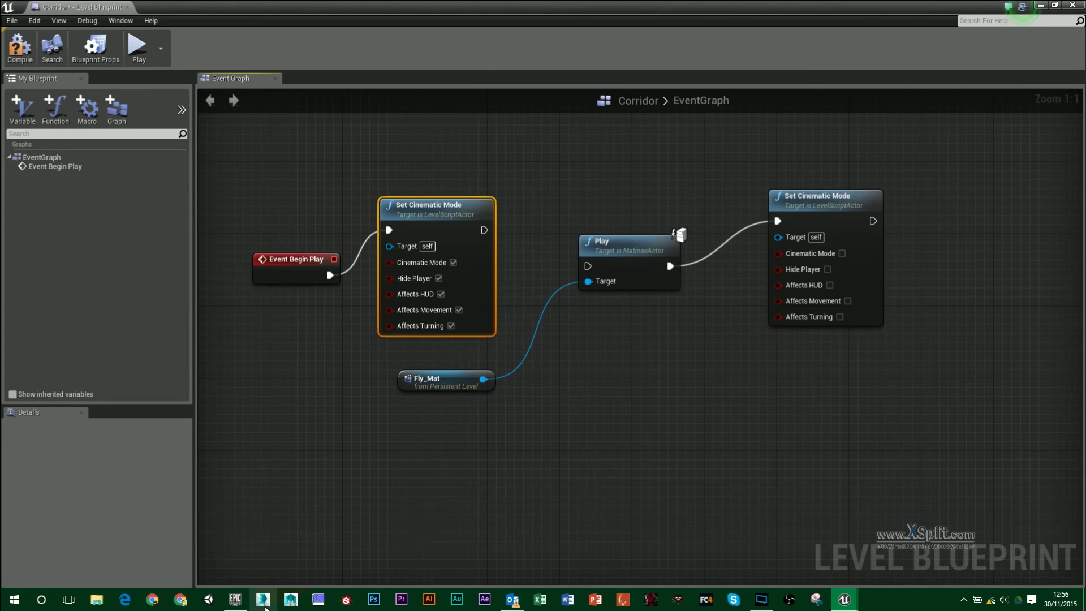
Open Fly_Mat in the Matinee editor and add a new director group
{"action": "mouse_move", "coordinate": [844, 601]}
{"action": "left_click", "coordinate": [1040, 6]}
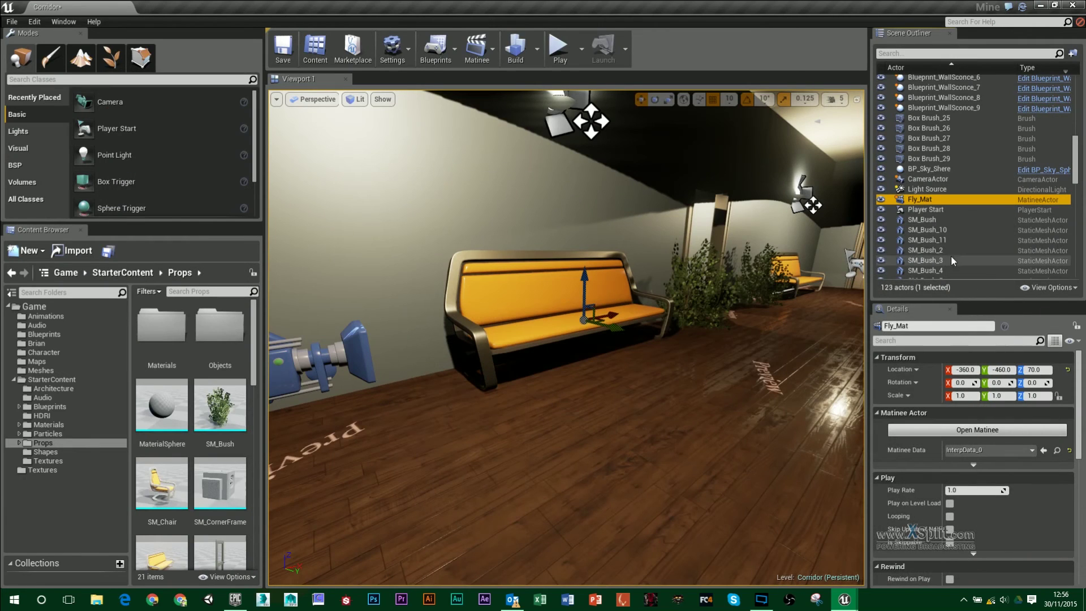
{"action": "left_click", "coordinate": [984, 431]}
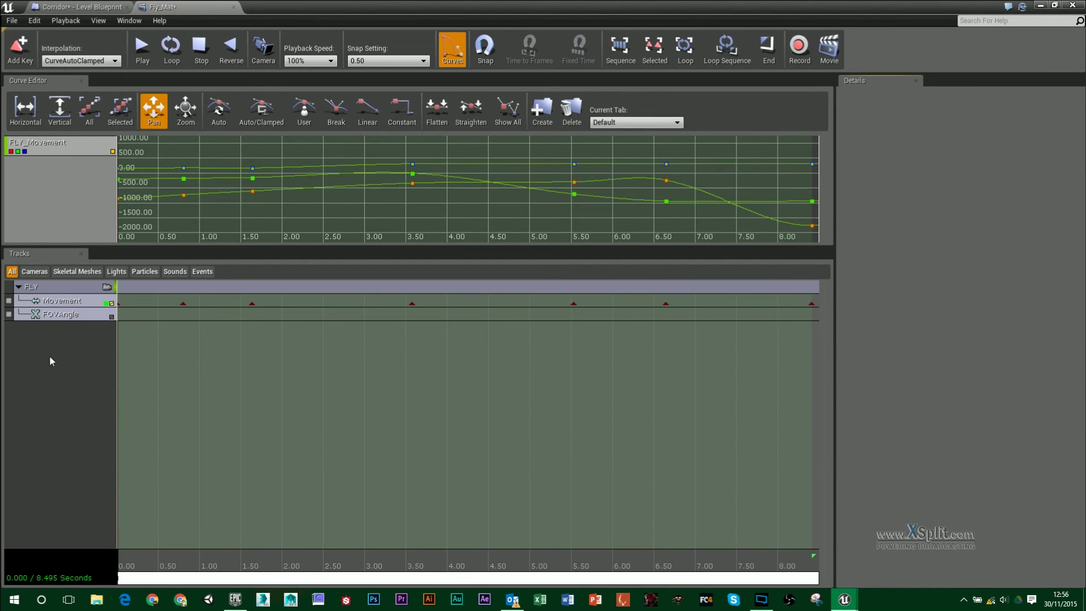
{"action": "right_click", "coordinate": [52, 388]}
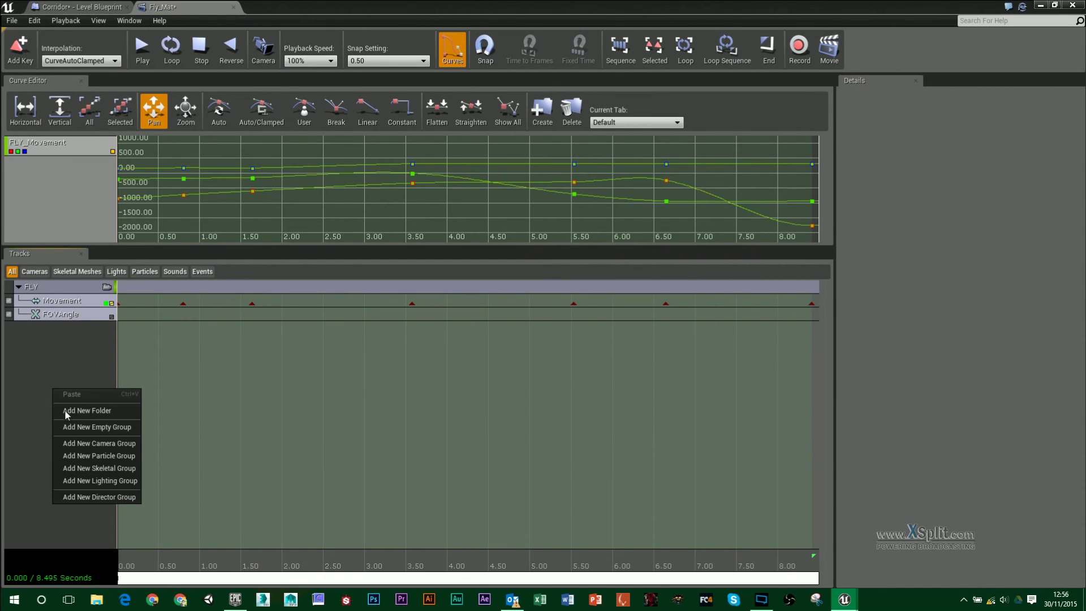
{"action": "left_click", "coordinate": [90, 502]}
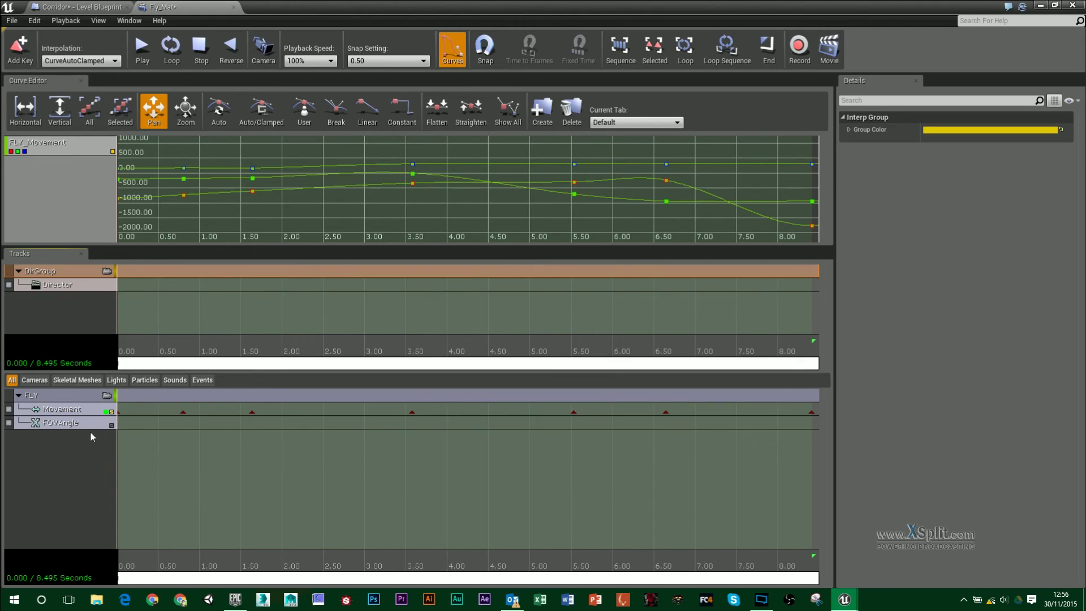
Add a key at 0 seconds on the Director track that cuts to the FLY group, and close the Matinee editor
{"action": "left_click", "coordinate": [70, 287]}
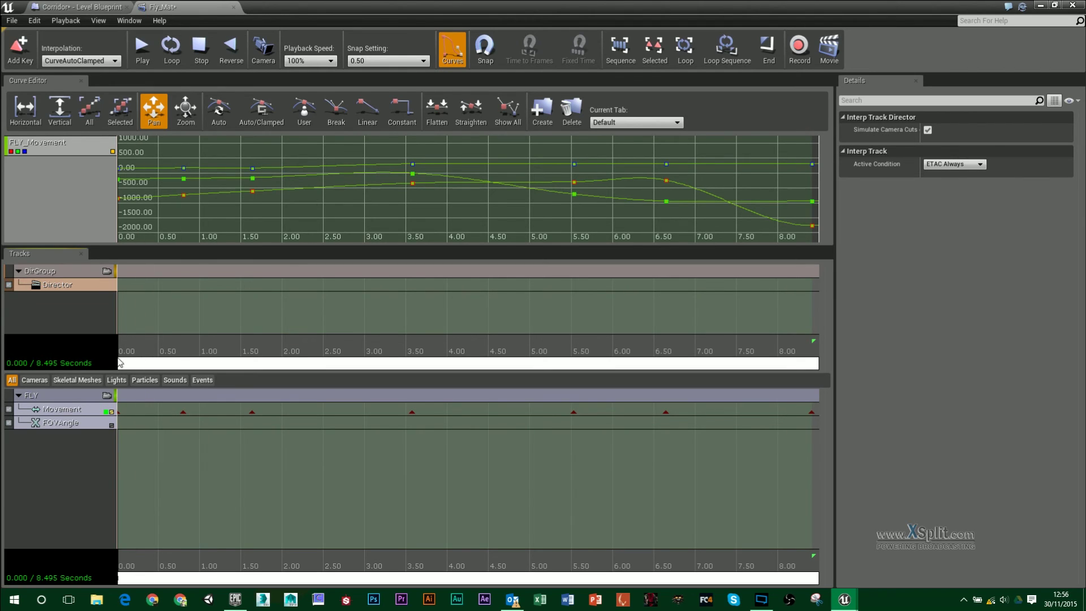
{"action": "key", "text": "Return"}
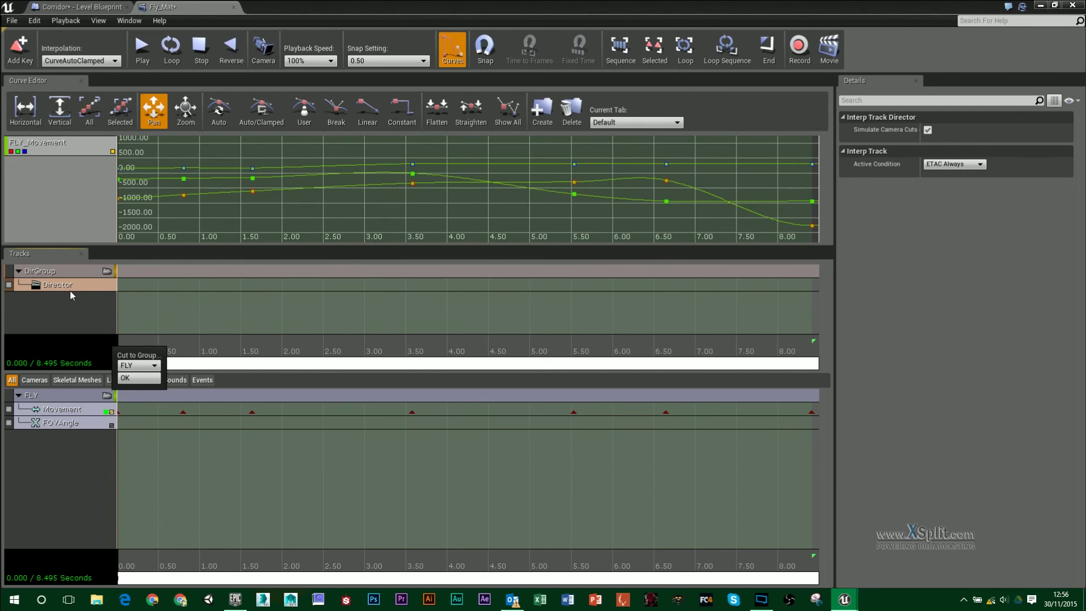
{"action": "left_click", "coordinate": [140, 381]}
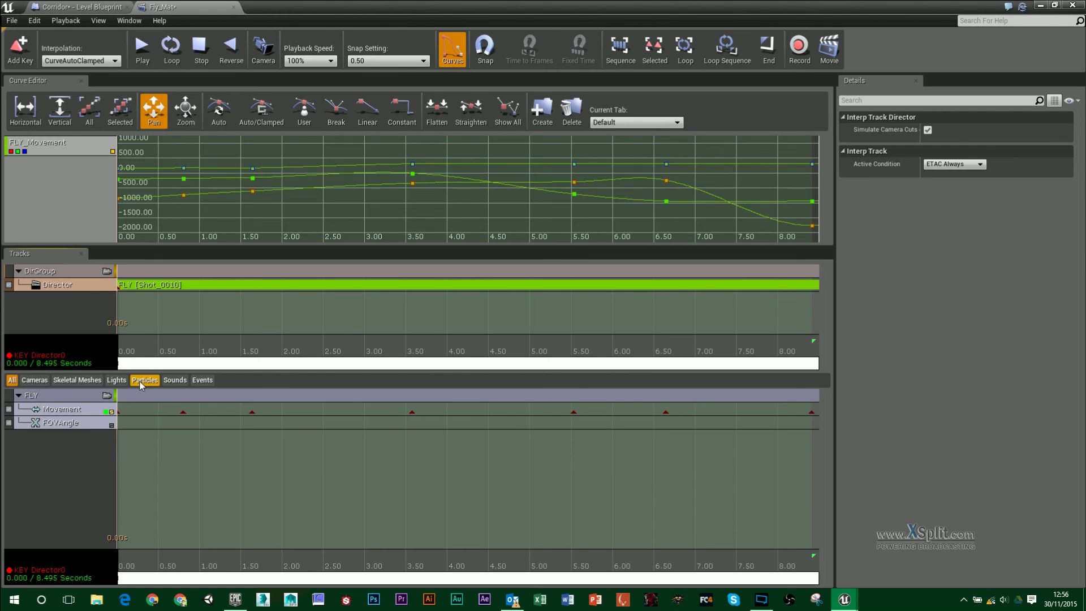
{"action": "left_click", "coordinate": [234, 7]}
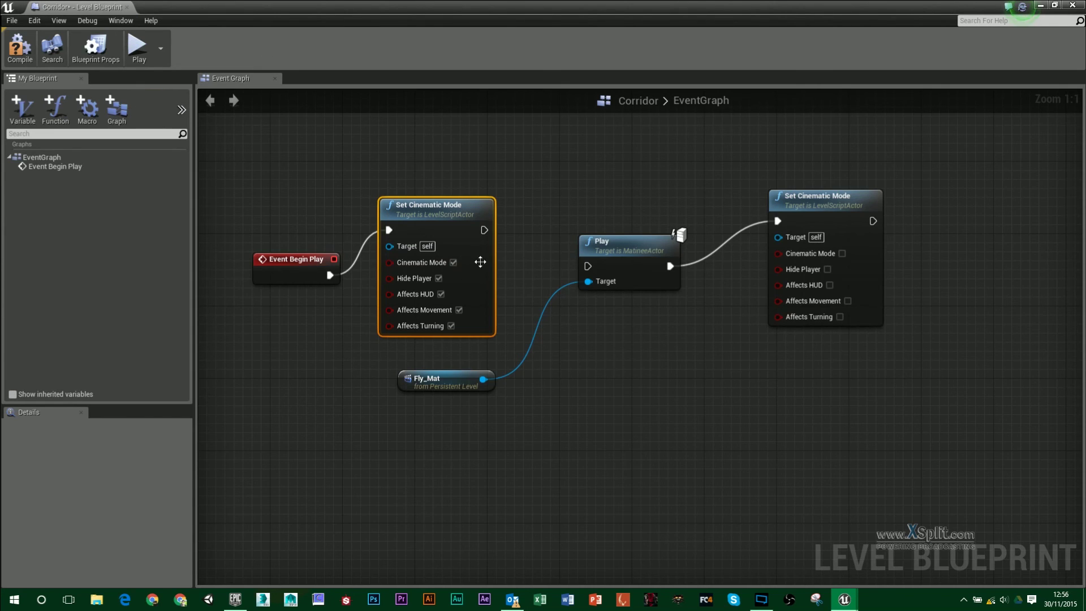
Connect the first Set Cinematic Mode node's execution output to Play and close the Level Blueprint
{"action": "left_click_drag", "start_coordinate": [482, 229], "coordinate": [588, 266]}
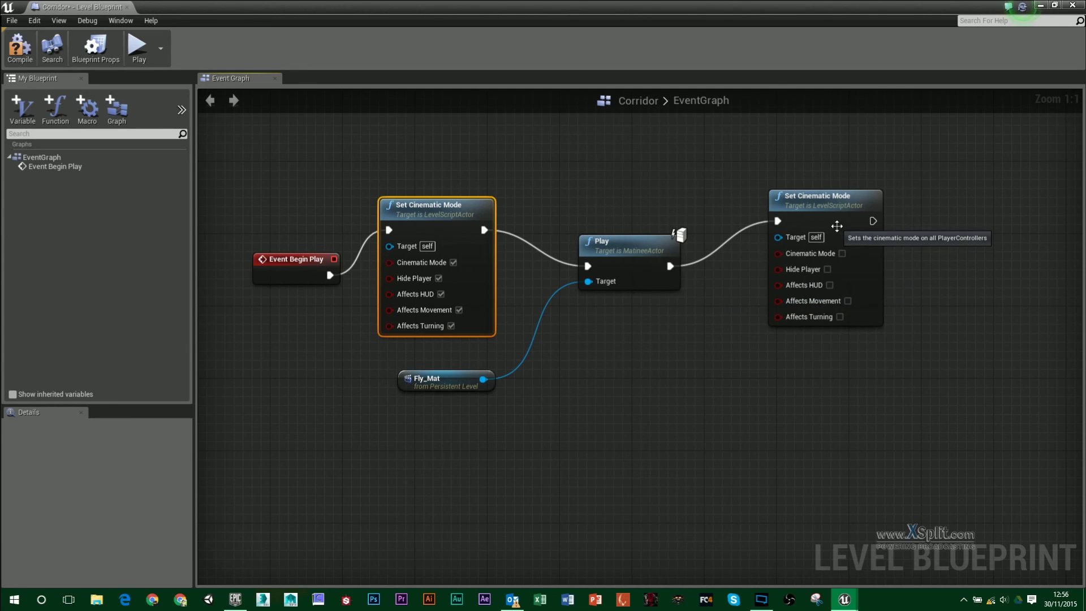
{"action": "left_click", "coordinate": [1079, 5]}
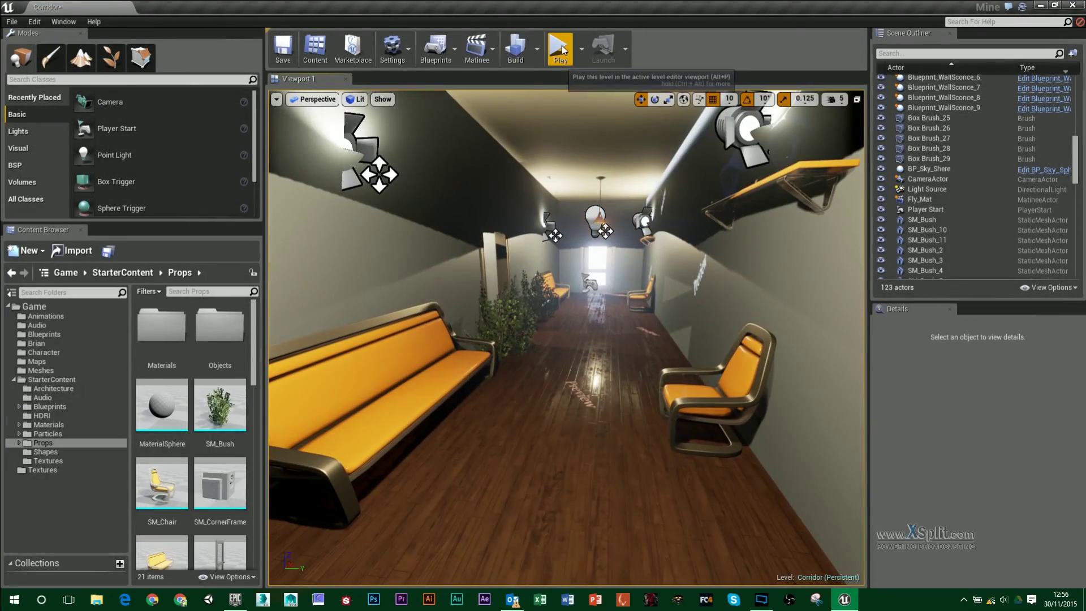
Play the Corridor level in the viewport to test the camera fly-through, and stop the session once it has finished
{"action": "left_click", "coordinate": [560, 48]}
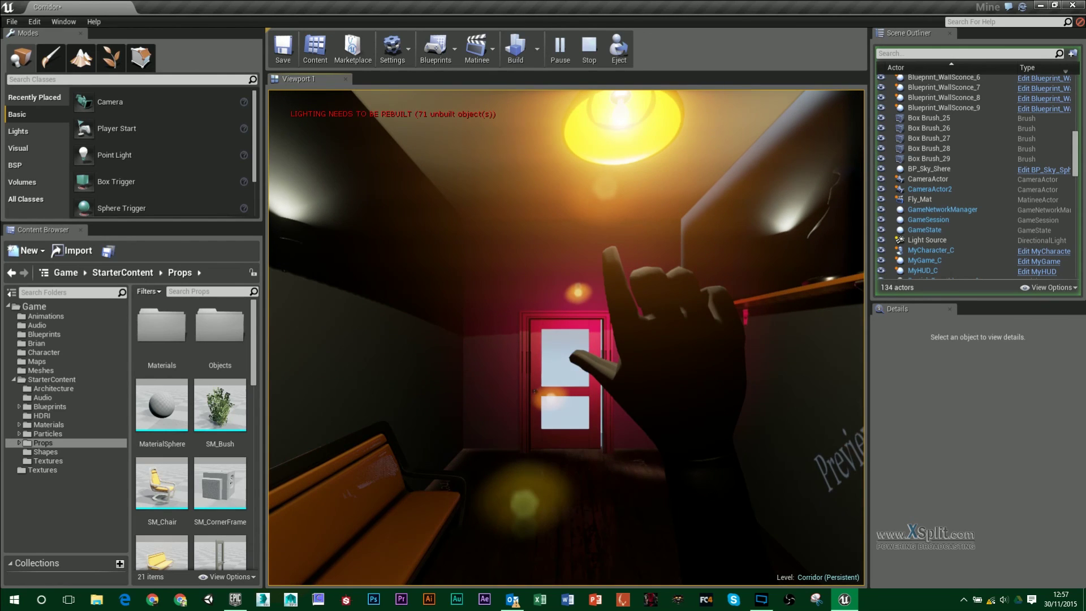
{"action": "left_click", "coordinate": [529, 399]}
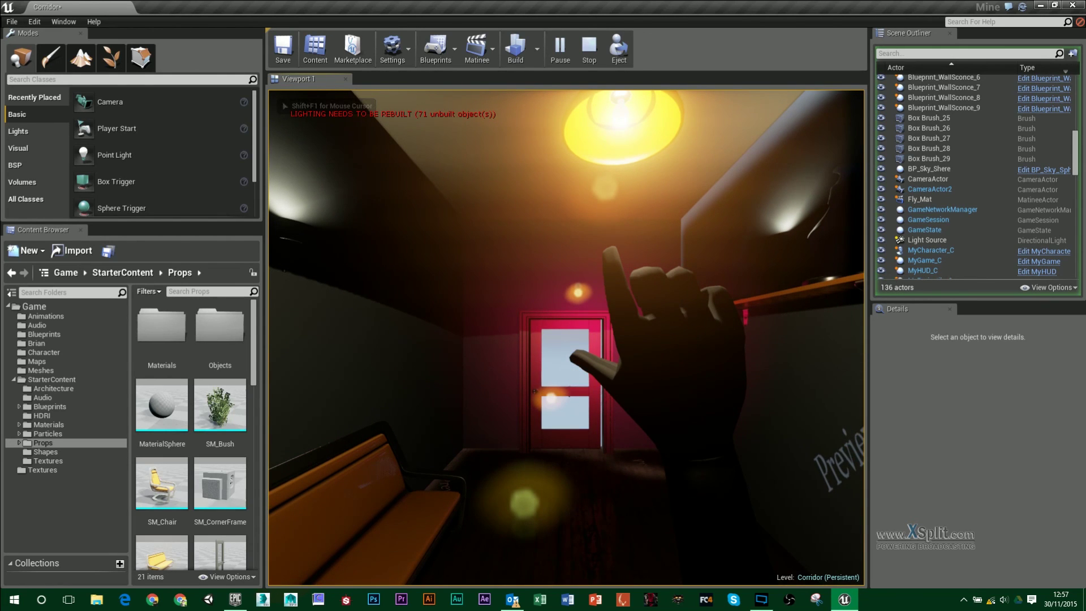
{"action": "key", "text": "Escape"}
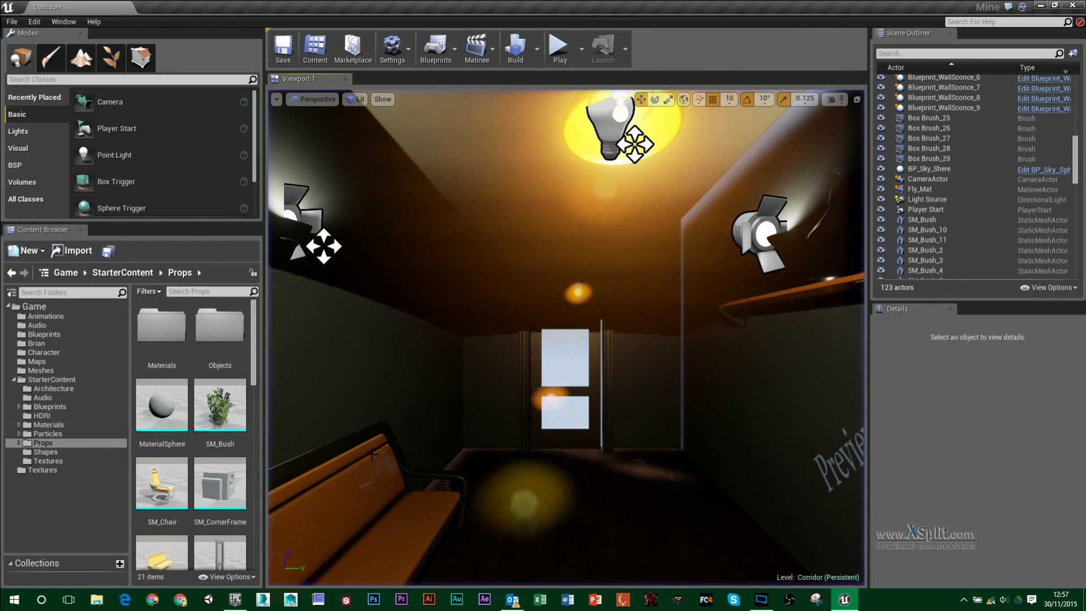